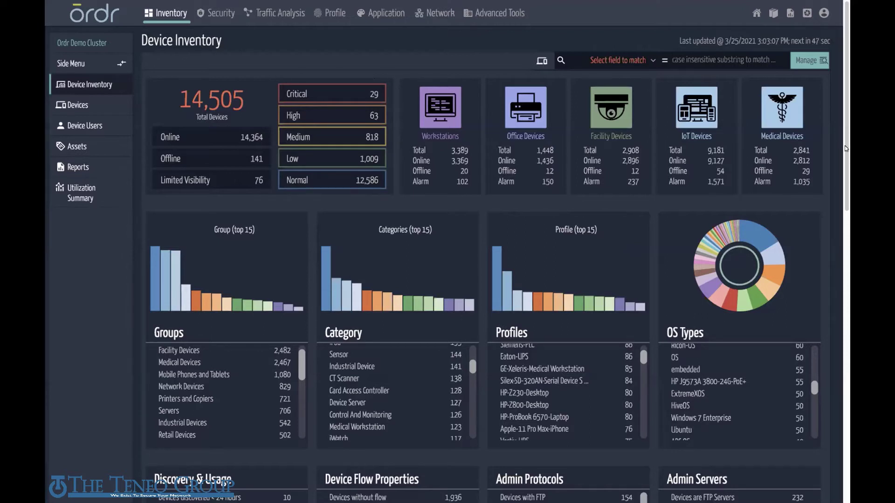
Examine the Groups and Category breakdowns on the Device Inventory dashboard.
{"action": "scroll", "coordinate": [842, 149], "scroll_direction": "down", "scroll_amount": 1}
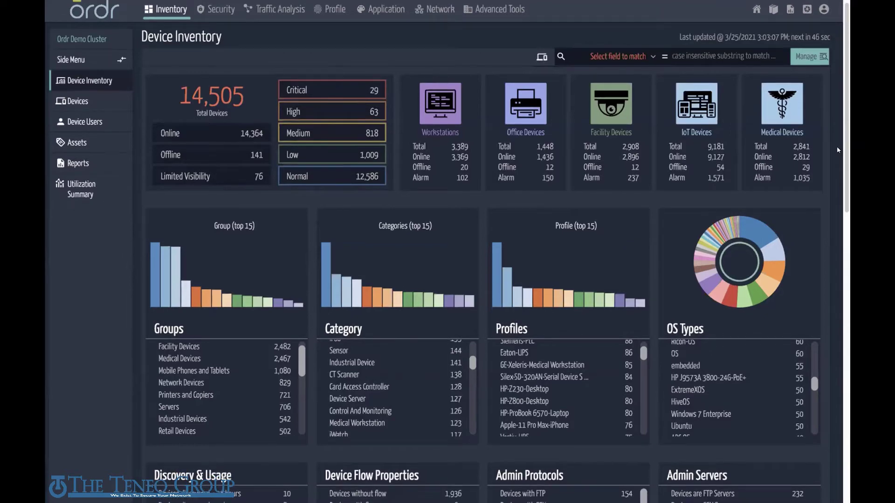
{"action": "scroll", "coordinate": [837, 150], "scroll_direction": "down", "scroll_amount": 1}
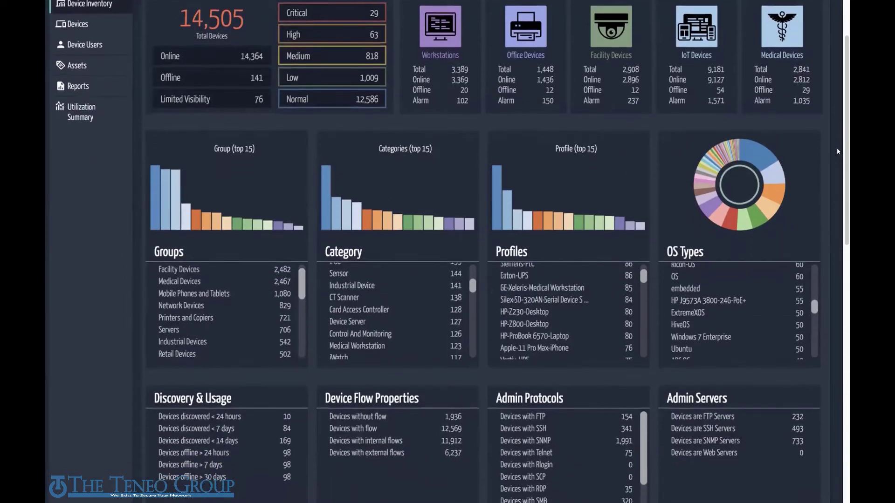
{"action": "scroll", "coordinate": [716, 214], "scroll_direction": "down", "scroll_amount": 1}
{"action": "scroll", "coordinate": [717, 214], "scroll_direction": "down", "scroll_amount": 2}
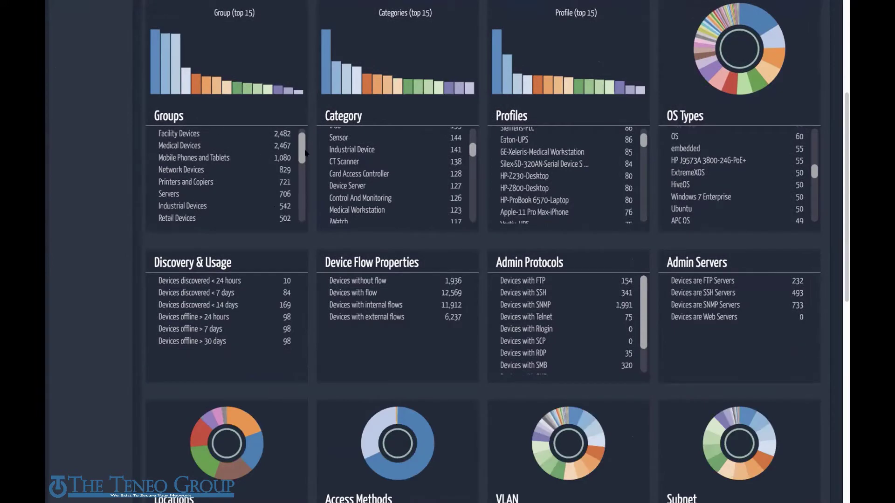
{"action": "left_click_drag", "start_coordinate": [302, 152], "coordinate": [301, 215]}
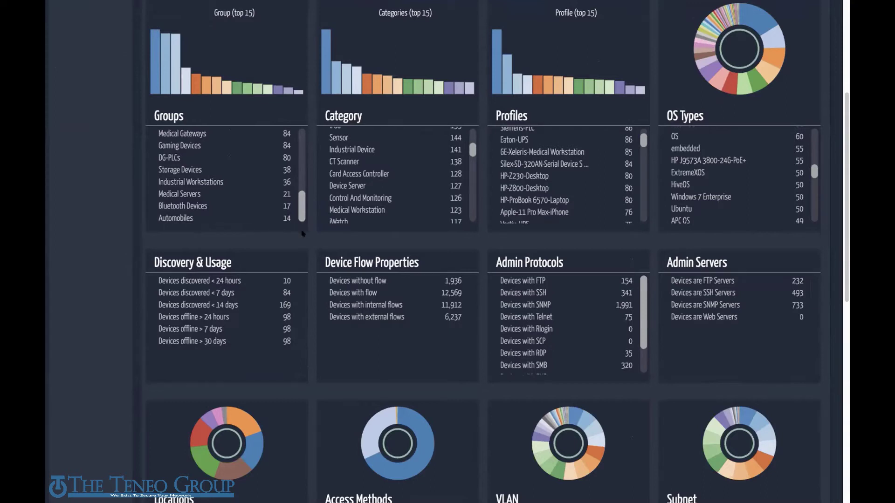
{"action": "left_click_drag", "start_coordinate": [301, 212], "coordinate": [302, 166]}
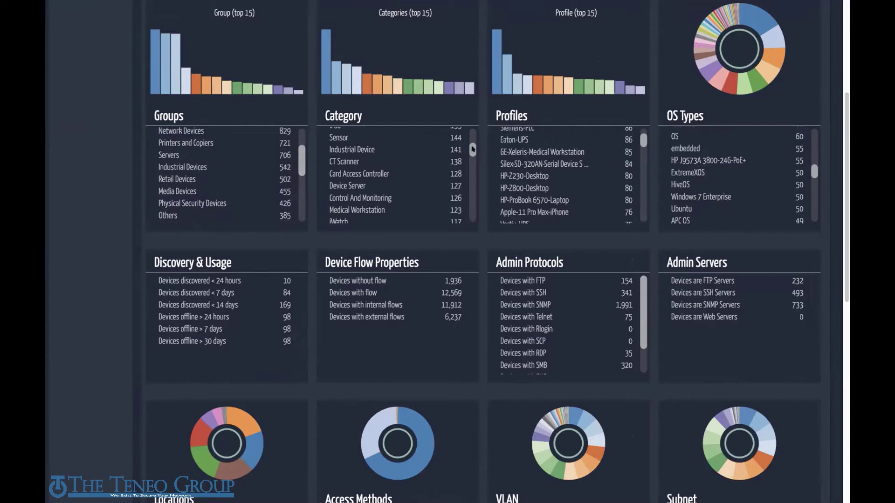
{"action": "left_click_drag", "start_coordinate": [473, 148], "coordinate": [471, 129]}
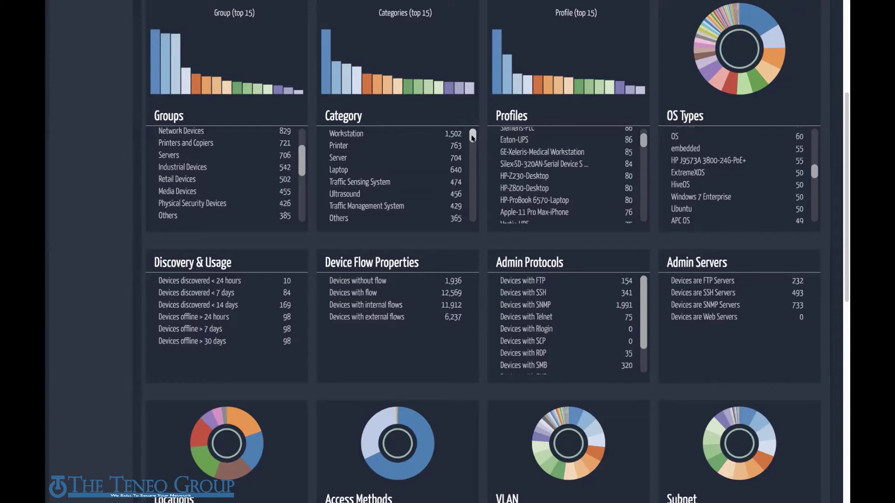
{"action": "left_click_drag", "start_coordinate": [472, 138], "coordinate": [475, 146]}
{"action": "left_click_drag", "start_coordinate": [475, 146], "coordinate": [473, 154]}
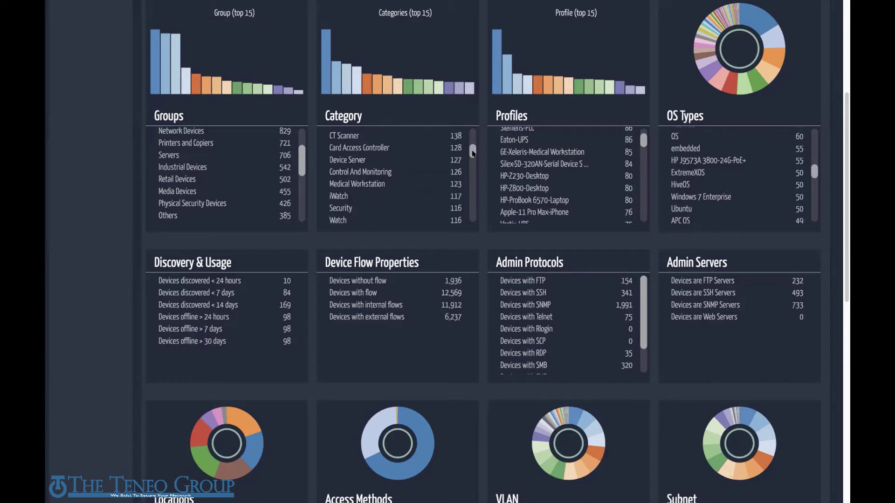
{"action": "left_click_drag", "start_coordinate": [472, 155], "coordinate": [472, 160]}
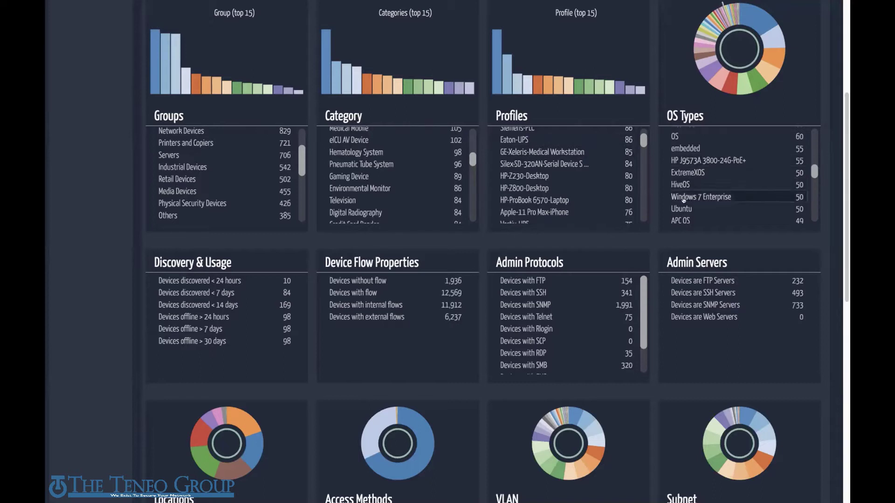
Examine the OS Types list from its largest entries, plus the remaining dashboard cards down to Vertical-Specific Protocols.
{"action": "scroll", "coordinate": [809, 161], "scroll_direction": "up", "scroll_amount": 3}
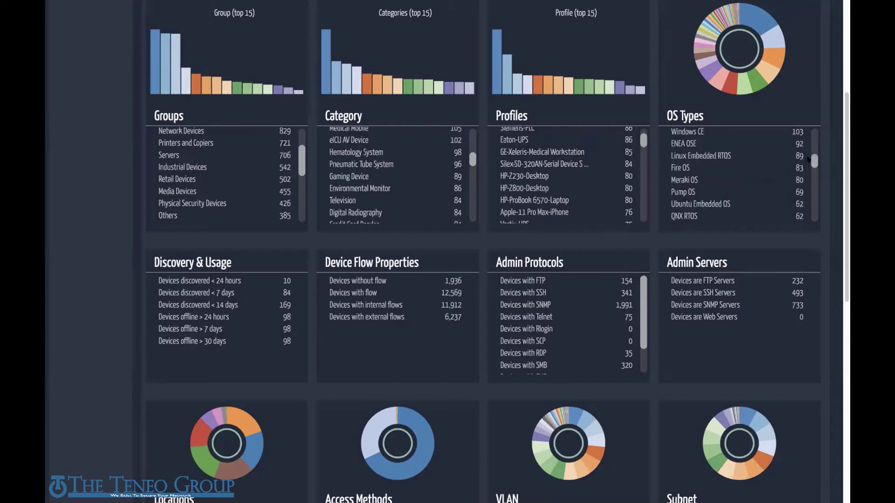
{"action": "scroll", "coordinate": [806, 155], "scroll_direction": "up", "scroll_amount": 5}
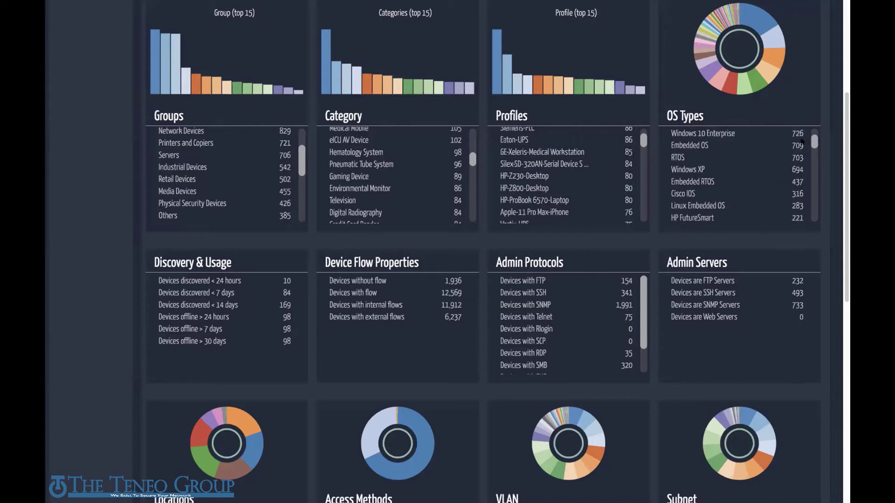
{"action": "scroll", "coordinate": [801, 136], "scroll_direction": "up", "scroll_amount": 2}
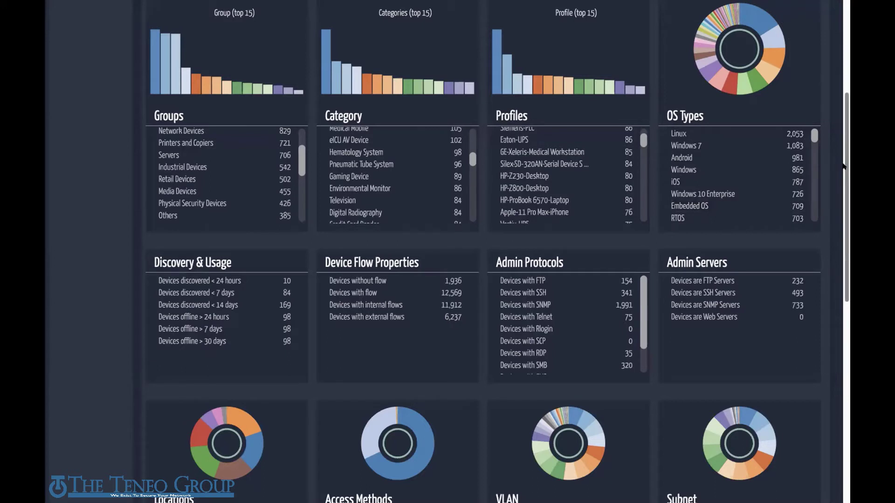
{"action": "left_click_drag", "start_coordinate": [842, 165], "coordinate": [832, 361]}
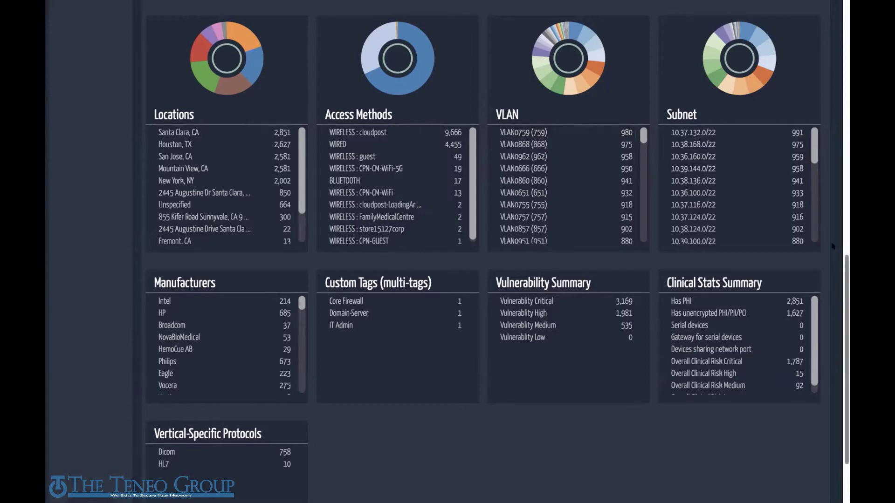
{"action": "scroll", "coordinate": [836, 77], "scroll_direction": "up", "scroll_amount": 2}
{"action": "scroll", "coordinate": [836, 77], "scroll_direction": "up", "scroll_amount": 10}
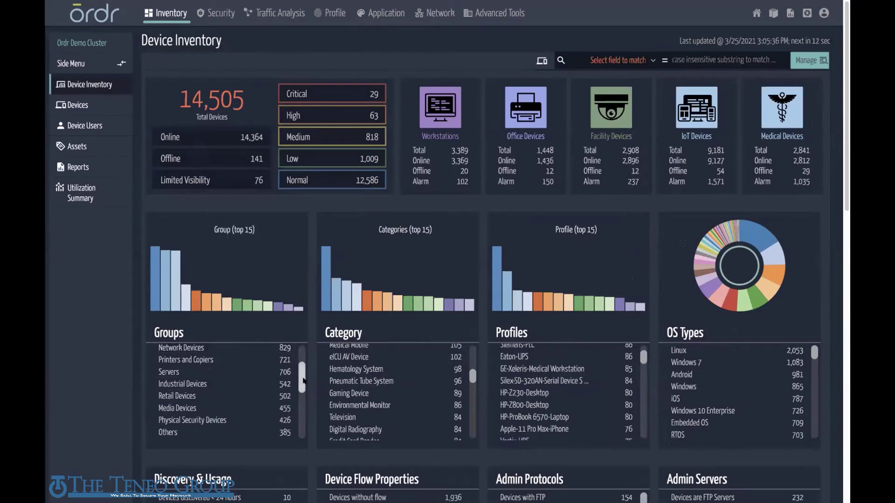
List the devices in the Facility Devices group and open the details of york-591.ordr.net.
{"action": "scroll", "coordinate": [301, 379], "scroll_direction": "up", "scroll_amount": 3}
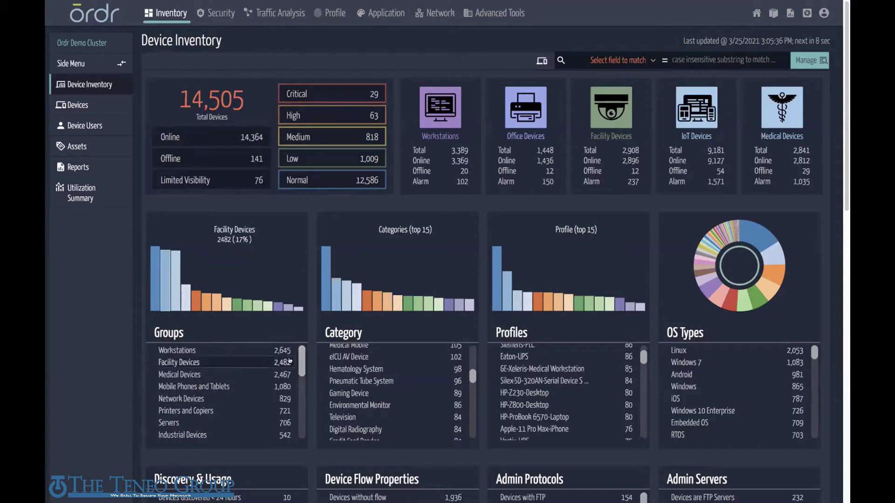
{"action": "left_click", "coordinate": [289, 362]}
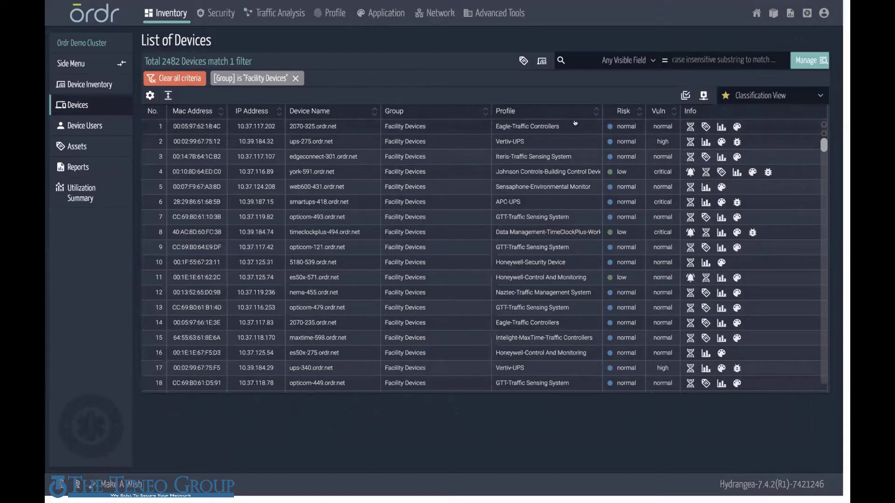
{"action": "left_click", "coordinate": [474, 175]}
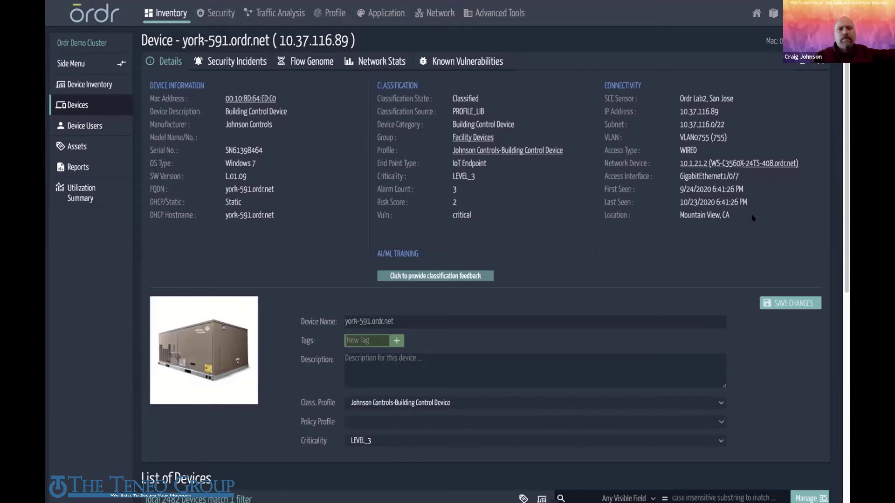
Review the known vulnerabilities of york-591.ordr.net and expand the Bluekeep Vulnerability entry among its security incidents.
{"action": "left_click", "coordinate": [473, 63]}
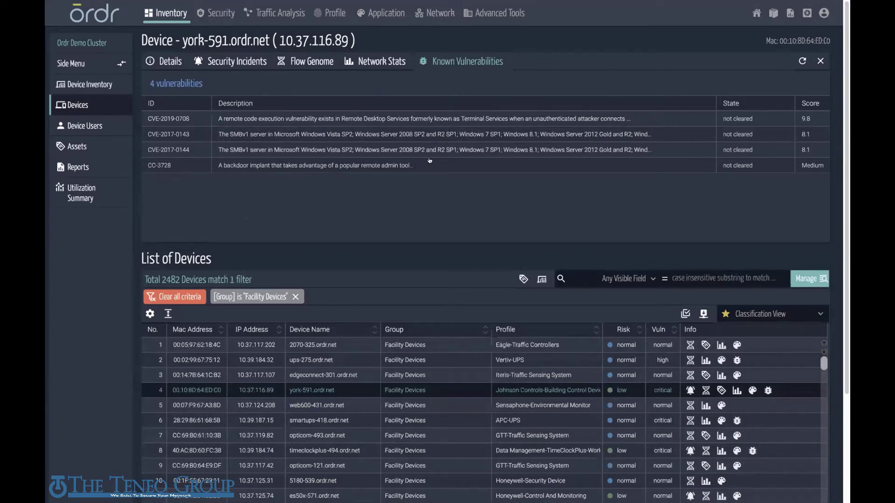
{"action": "left_click", "coordinate": [238, 64]}
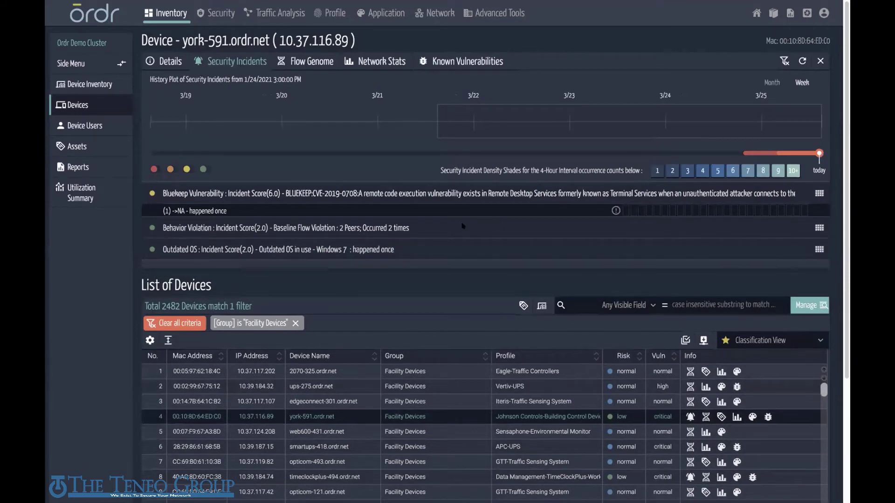
{"action": "left_click", "coordinate": [616, 211]}
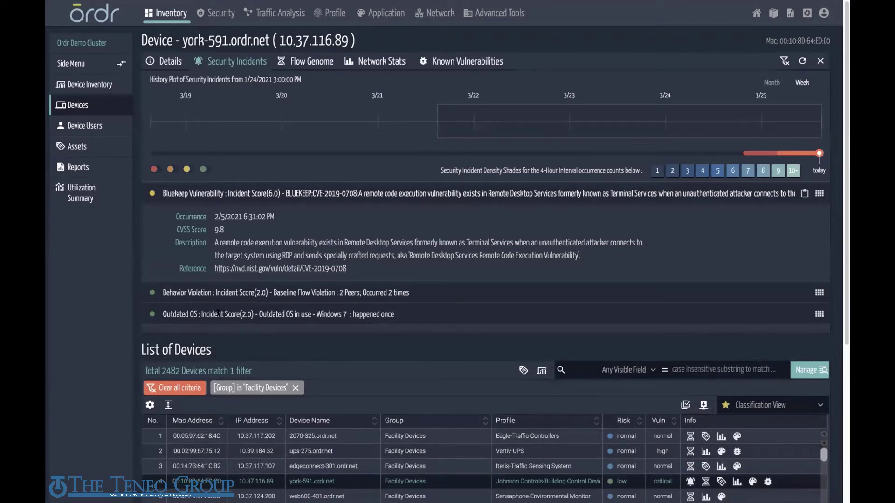
Inspect the device's Flow Genome, checking individual flows to 10.1.138.78 and the third flow of 10.1.138.77.
{"action": "left_click", "coordinate": [304, 65]}
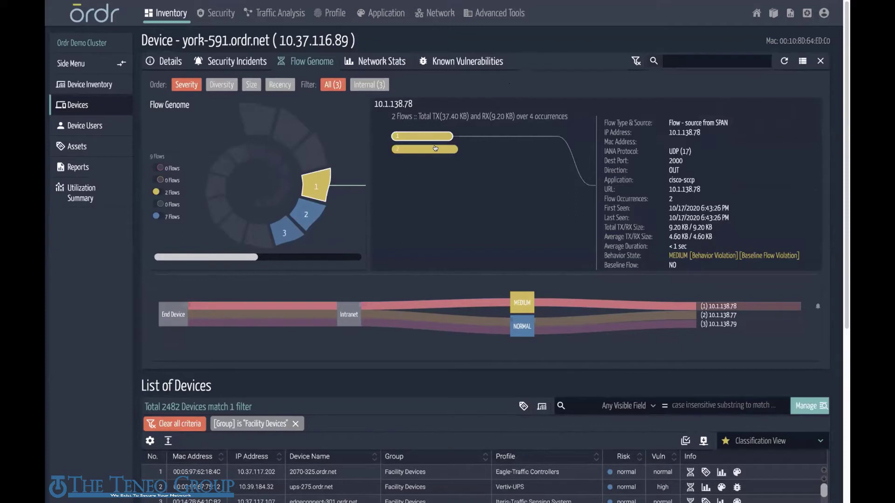
{"action": "mouse_move", "coordinate": [318, 190]}
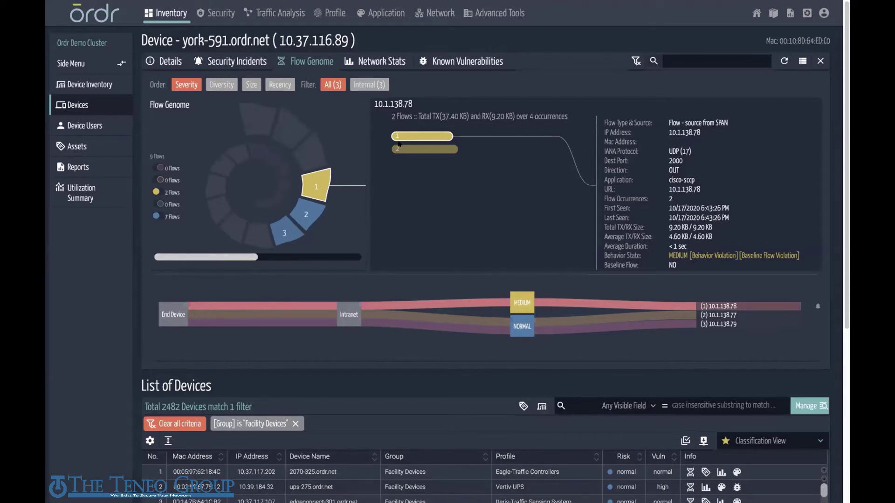
{"action": "left_click", "coordinate": [422, 152]}
{"action": "left_click", "coordinate": [303, 217]}
{"action": "left_click", "coordinate": [422, 149]}
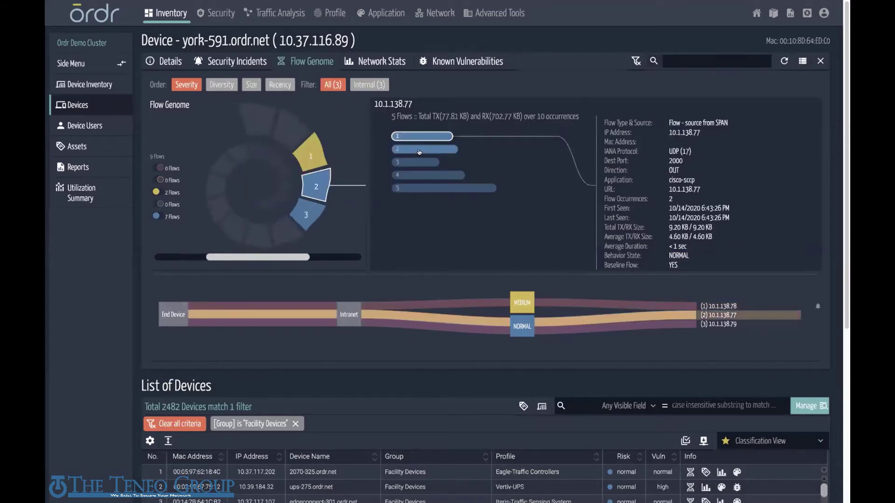
{"action": "left_click", "coordinate": [440, 161]}
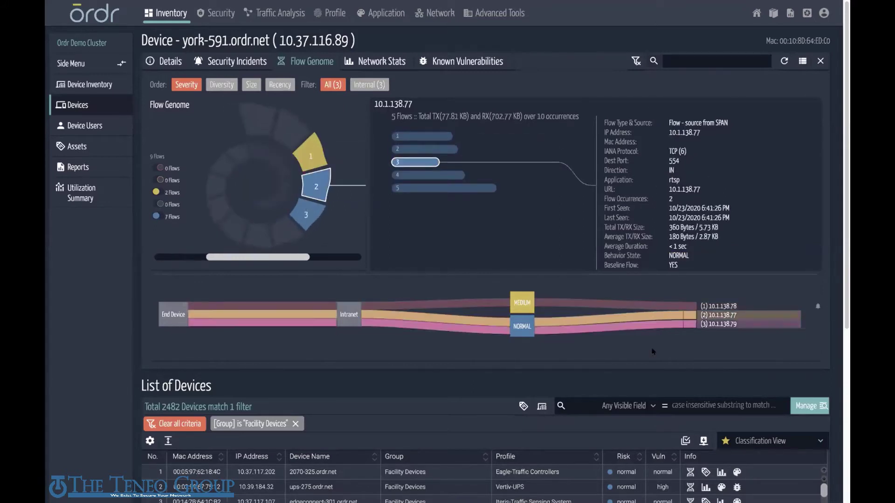
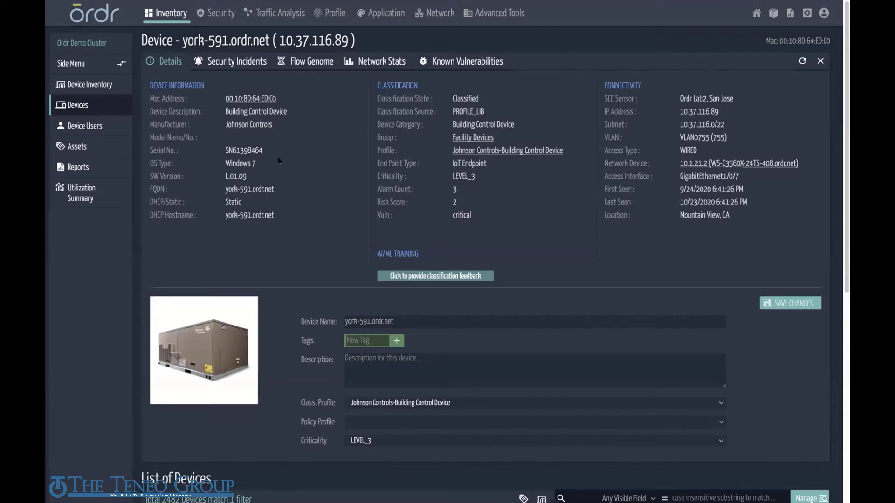
View the flows of york-591.ordr.net as a Device Flow List from its Flow Genome, and return to the device list.
{"action": "left_click", "coordinate": [310, 60]}
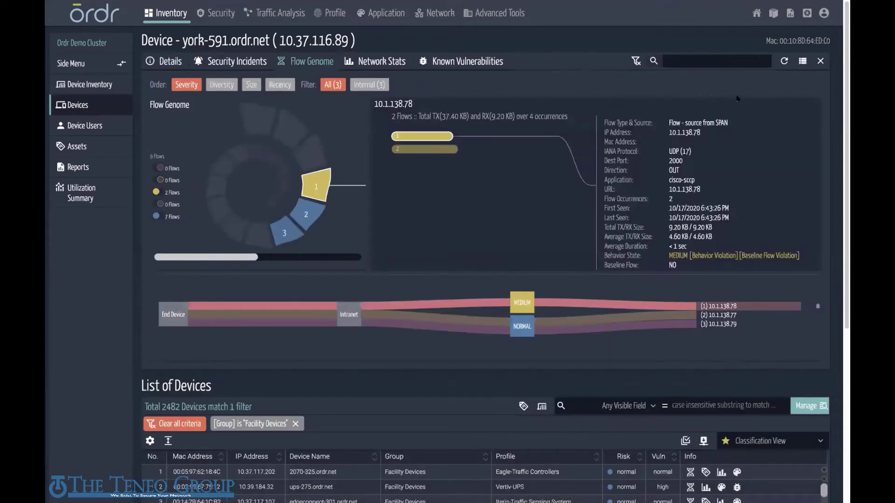
{"action": "left_click", "coordinate": [802, 61]}
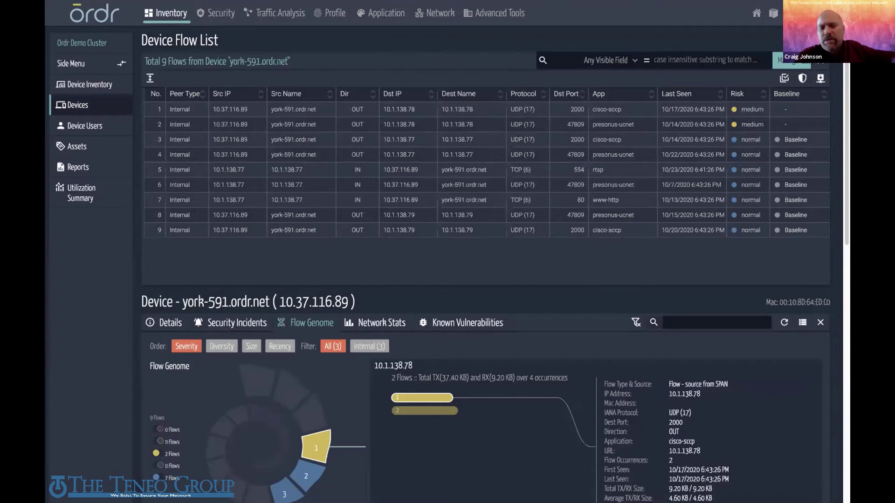
{"action": "scroll", "coordinate": [485, 261], "scroll_direction": "down", "scroll_amount": 5}
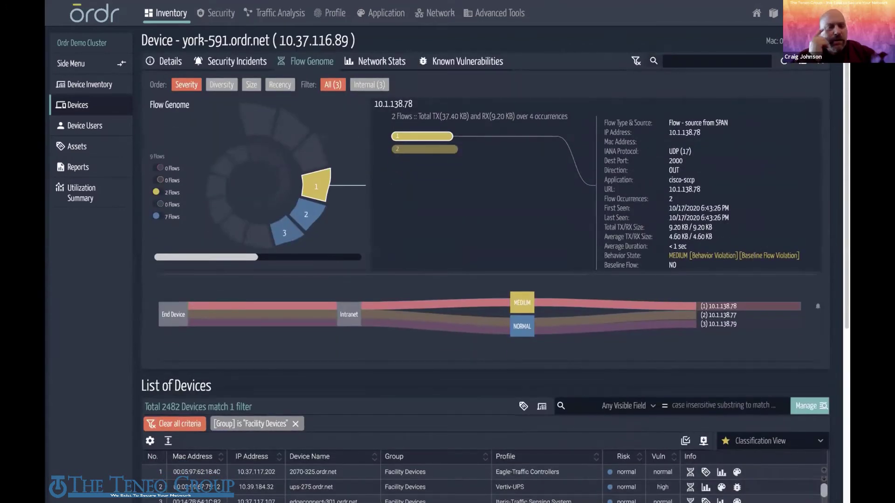
{"action": "scroll", "coordinate": [485, 261], "scroll_direction": "down", "scroll_amount": 7}
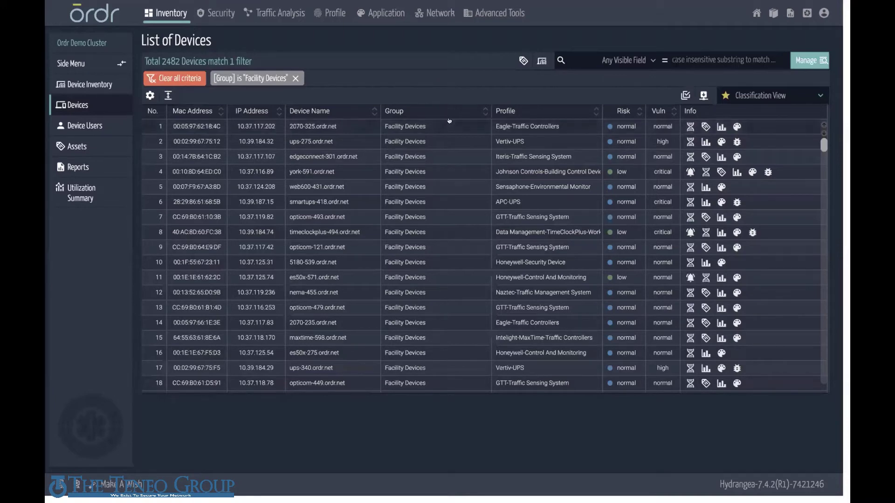
Go back to the Device Inventory and list the devices in the Physical Security Devices group.
{"action": "left_click", "coordinate": [85, 84]}
{"action": "left_click", "coordinate": [290, 398]}
{"action": "scroll", "coordinate": [299, 379], "scroll_direction": "down", "scroll_amount": 3}
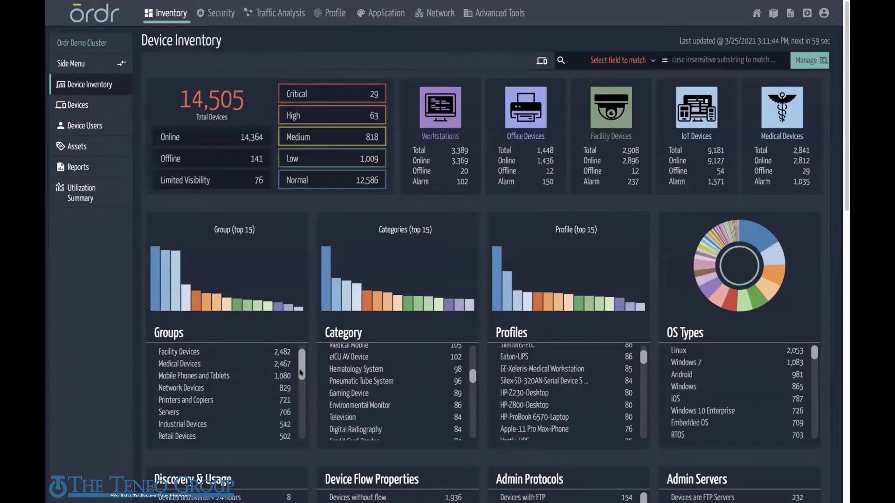
{"action": "scroll", "coordinate": [302, 381], "scroll_direction": "down", "scroll_amount": 1}
{"action": "left_click", "coordinate": [288, 415]}
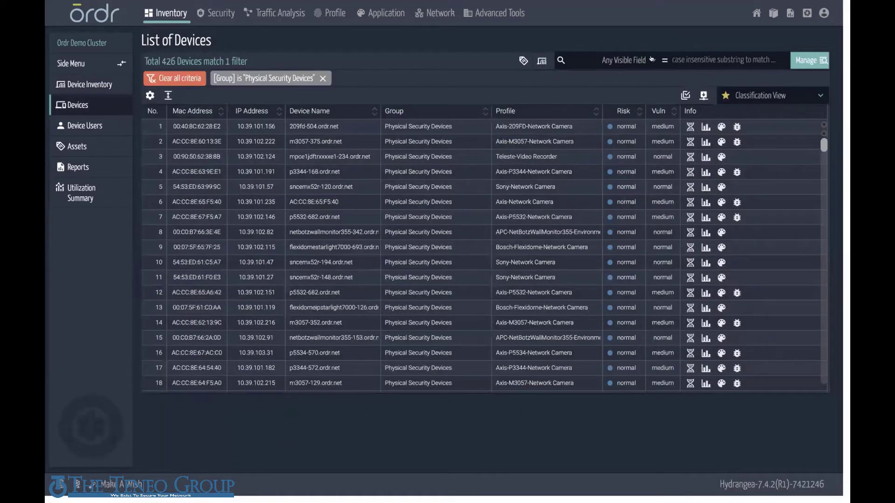
Filter the device list to entries with "shen" in any visible field.
{"action": "left_click", "coordinate": [702, 54]}
{"action": "type", "text": "shen"}
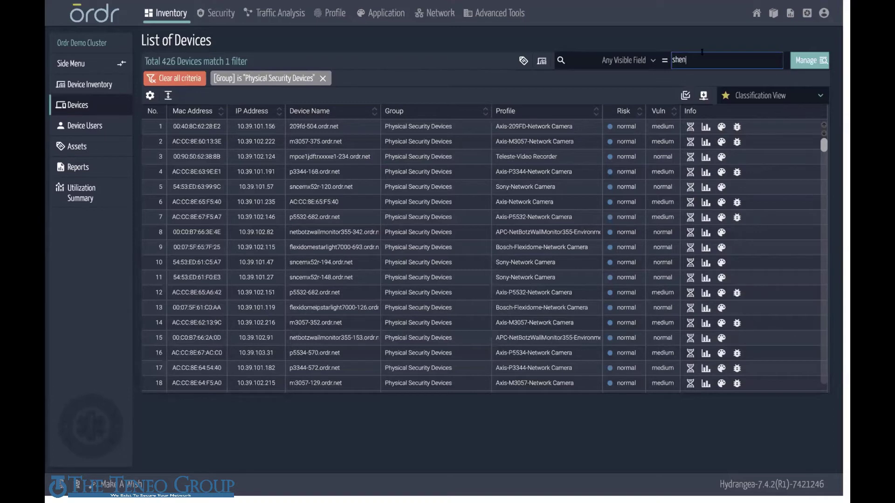
{"action": "key", "text": "Return"}
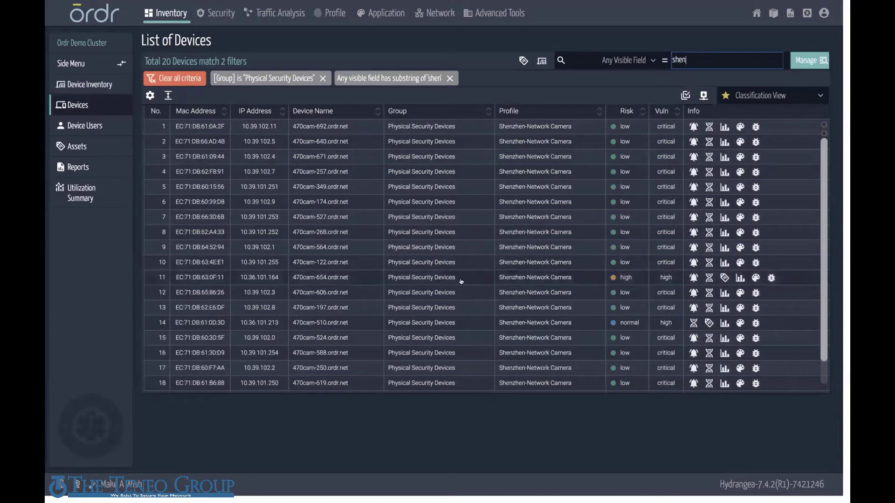
Inspect the Flow Genome of the high-risk camera 470cam-654.ordr.net and close its device details.
{"action": "left_click", "coordinate": [420, 277]}
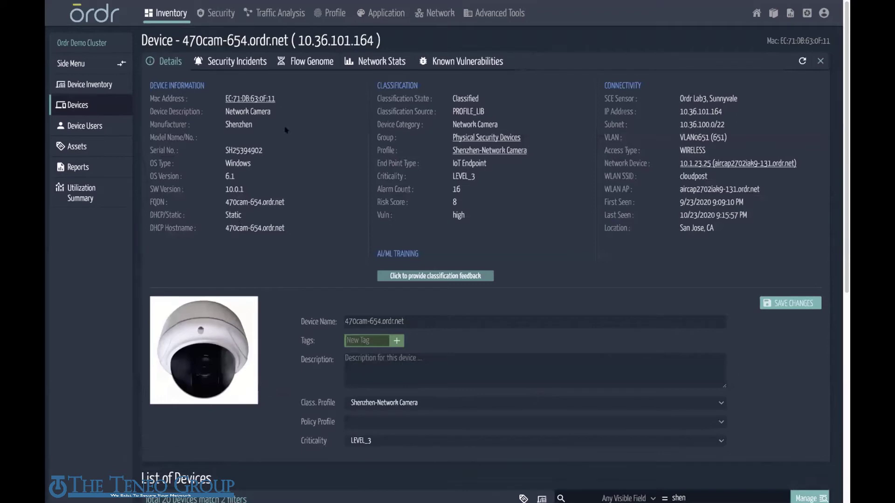
{"action": "left_click", "coordinate": [296, 61]}
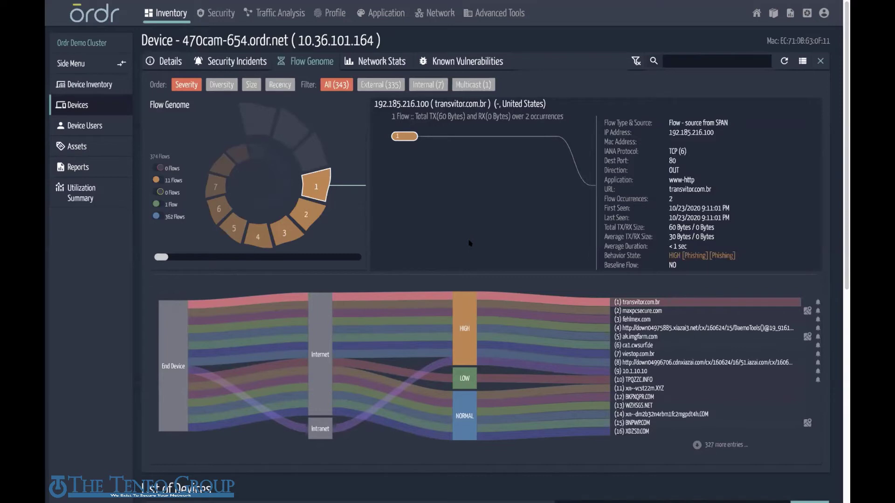
{"action": "left_click", "coordinate": [820, 62]}
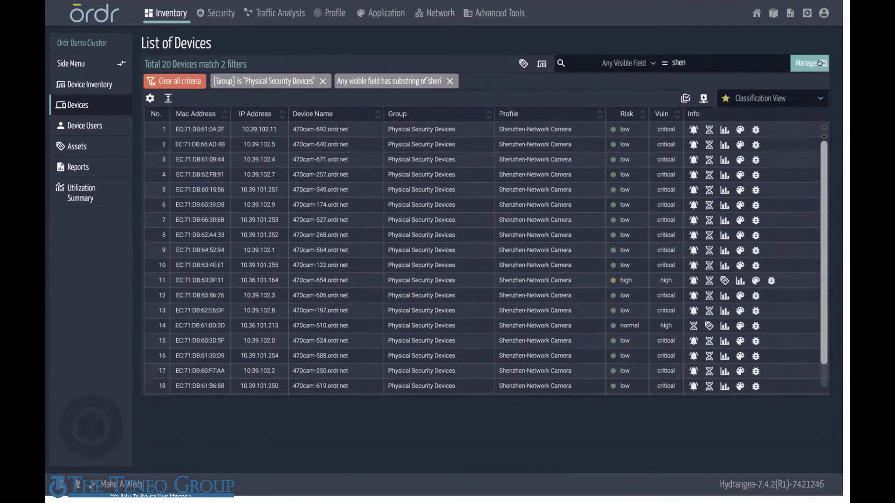
Switch the device list to Connectivity View and clear all filter criteria.
{"action": "left_click", "coordinate": [816, 95]}
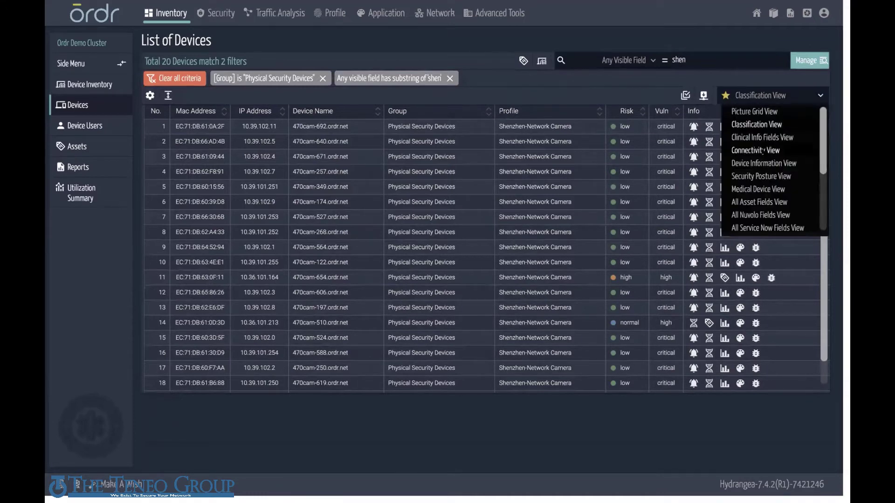
{"action": "left_click", "coordinate": [760, 150]}
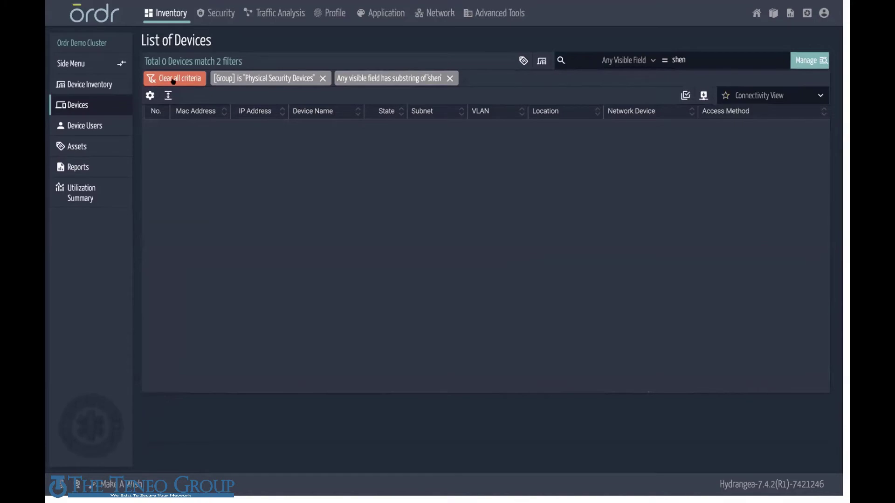
{"action": "left_click", "coordinate": [173, 81]}
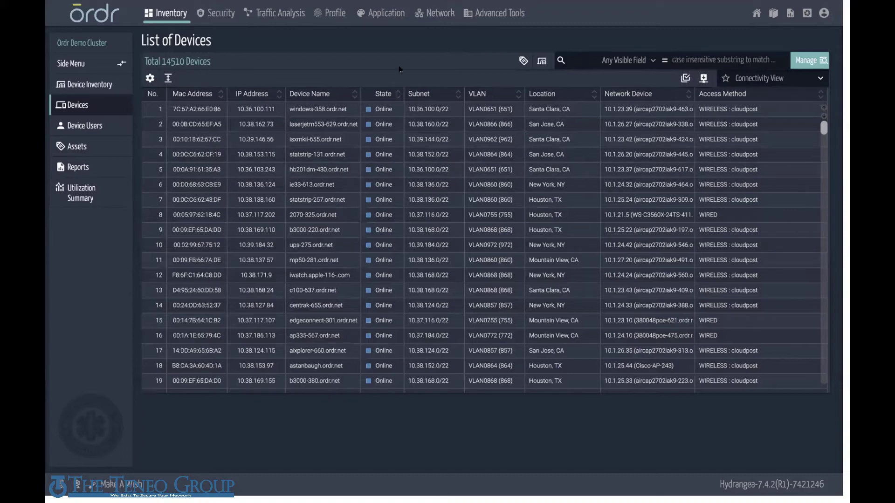
Display the full device list in Classification View and in Device Information View.
{"action": "left_click", "coordinate": [758, 80]}
{"action": "left_click", "coordinate": [756, 108]}
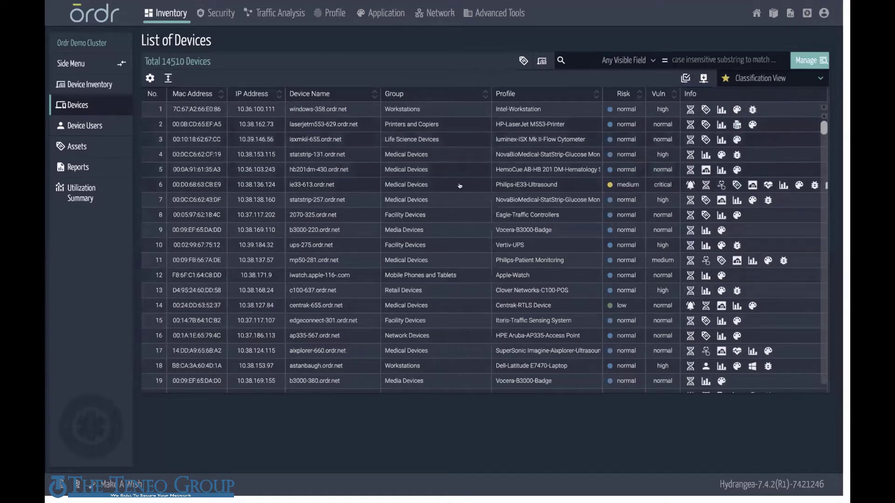
{"action": "left_click", "coordinate": [818, 79]}
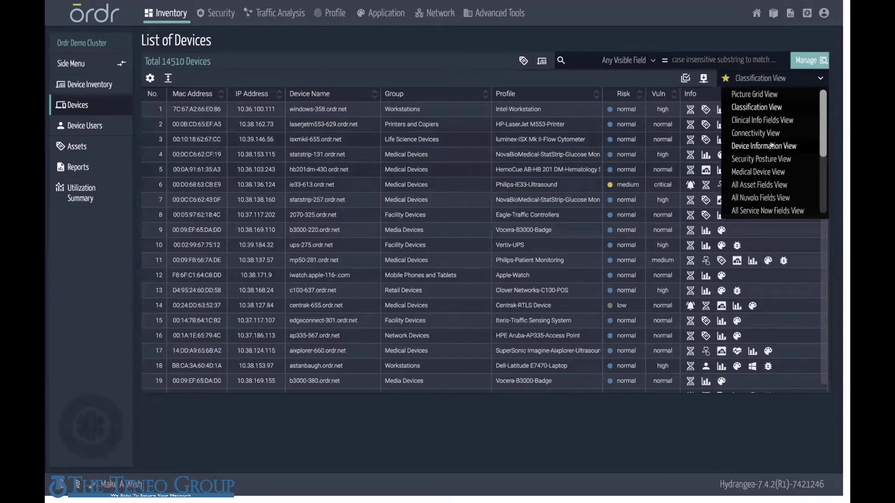
{"action": "left_click", "coordinate": [771, 145]}
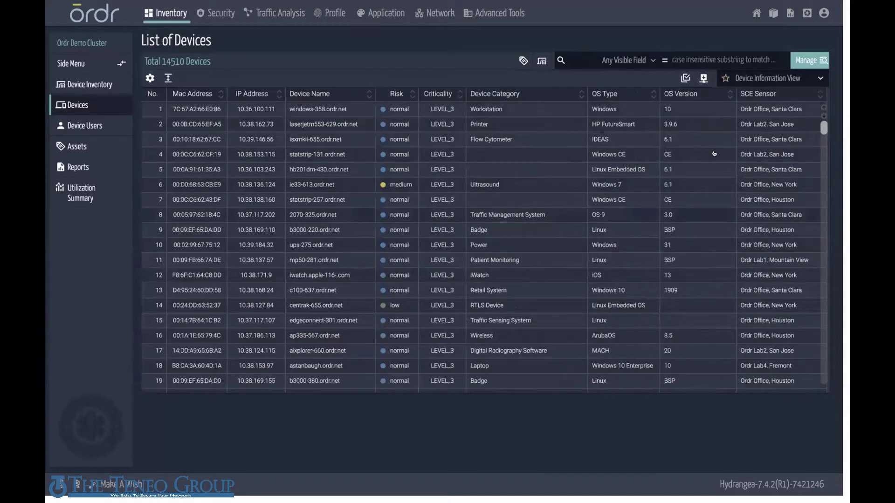
Display the device list in All Nuvolo Fields View and in All Service Now Fields View.
{"action": "left_click", "coordinate": [816, 78]}
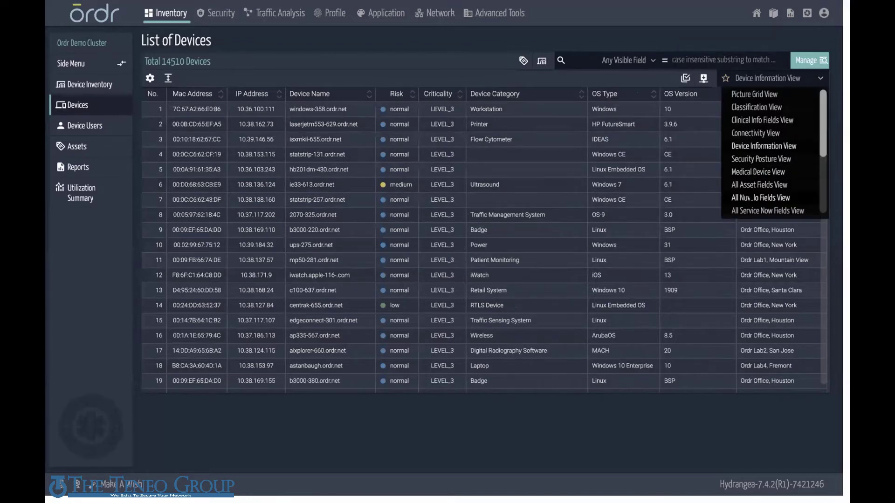
{"action": "left_click", "coordinate": [750, 198]}
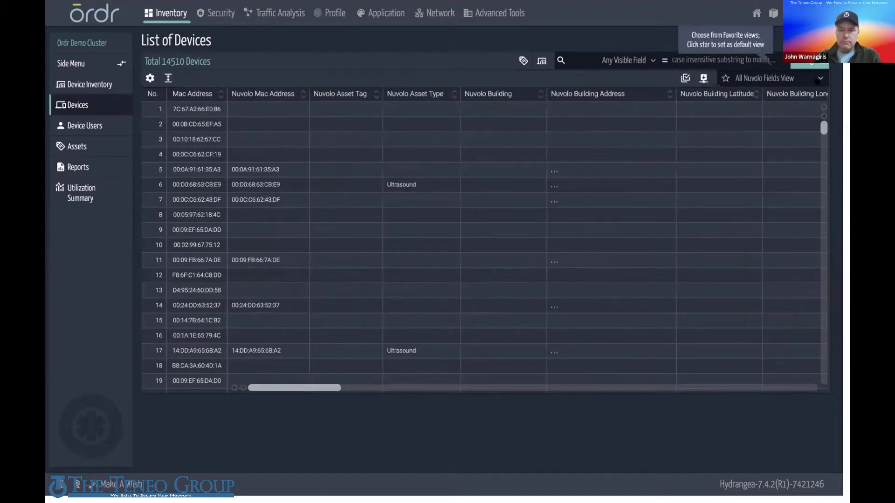
{"action": "left_click", "coordinate": [792, 77]}
{"action": "left_click", "coordinate": [747, 211]}
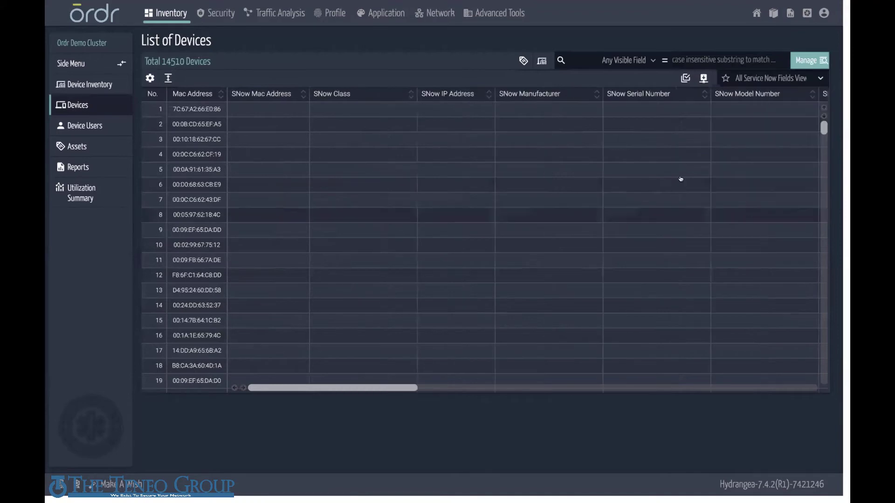
Sort the devices by SNow IP Address, inspect the ServiceNow Info of the Dell device at 192.168.116.143, and close its details.
{"action": "left_click", "coordinate": [488, 96]}
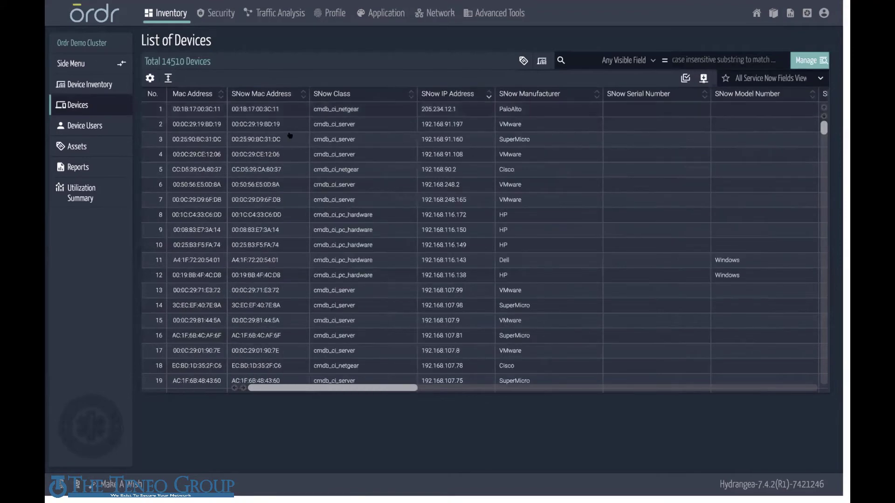
{"action": "left_click", "coordinate": [546, 259]}
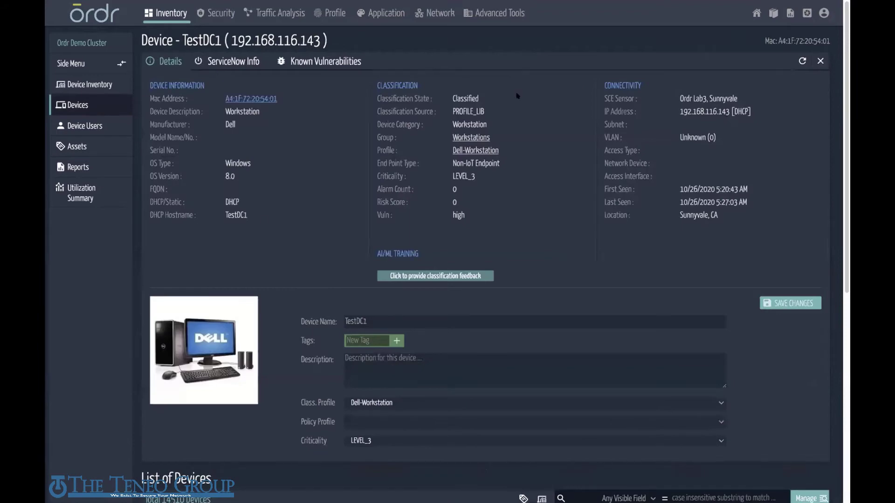
{"action": "left_click", "coordinate": [233, 61]}
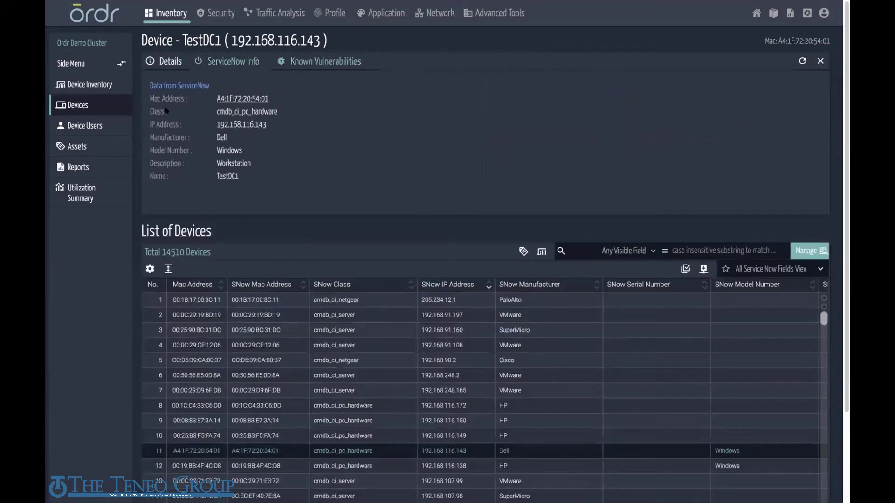
{"action": "left_click", "coordinate": [819, 61]}
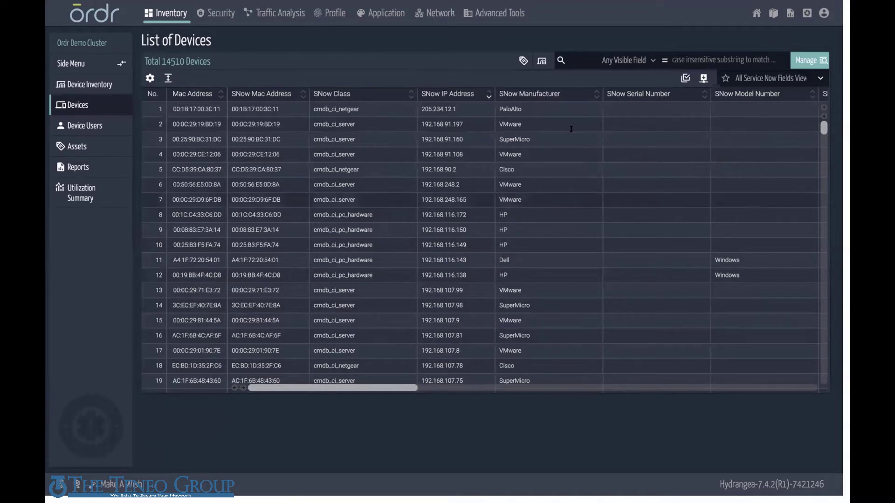
Return the device list to Classification View and view the Meraki Info of the device at 192.168.107.99.
{"action": "left_click", "coordinate": [821, 77]}
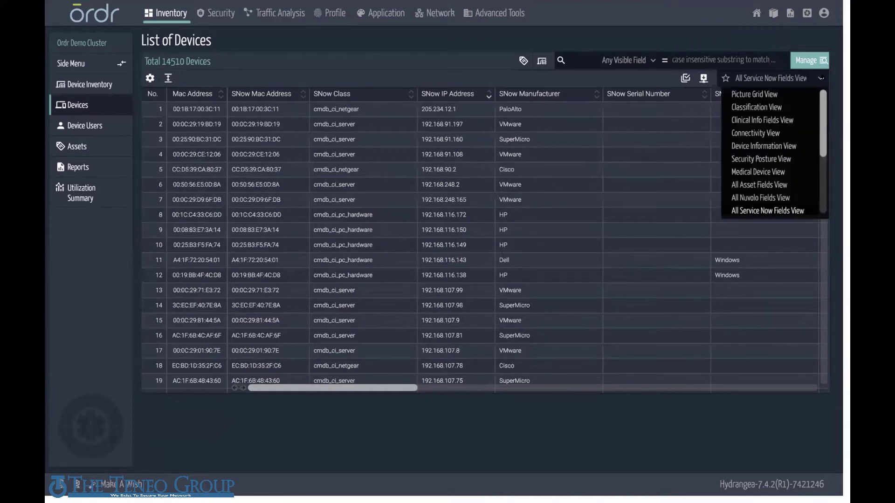
{"action": "left_click", "coordinate": [775, 106]}
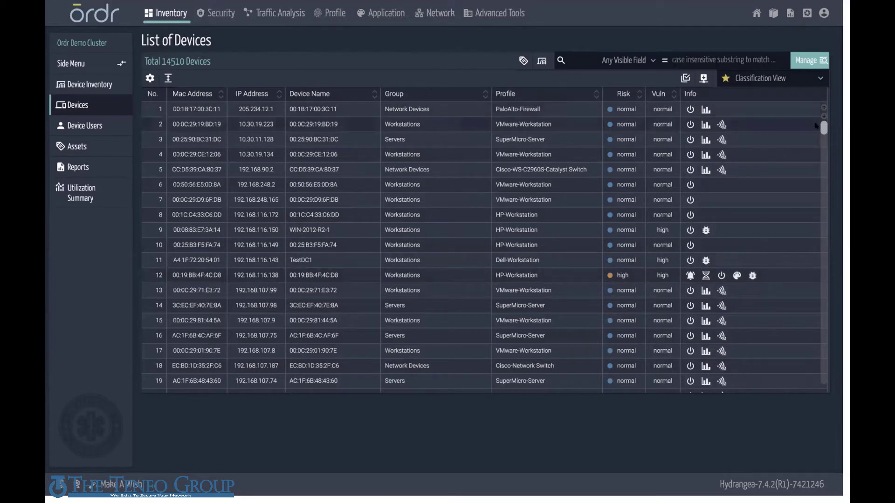
{"action": "scroll", "coordinate": [822, 128], "scroll_direction": "down", "scroll_amount": 10}
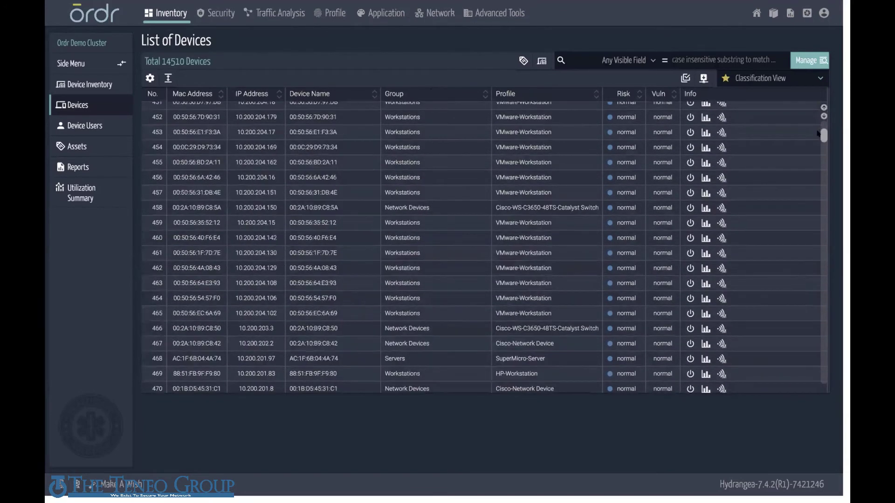
{"action": "scroll", "coordinate": [816, 128], "scroll_direction": "up", "scroll_amount": 10}
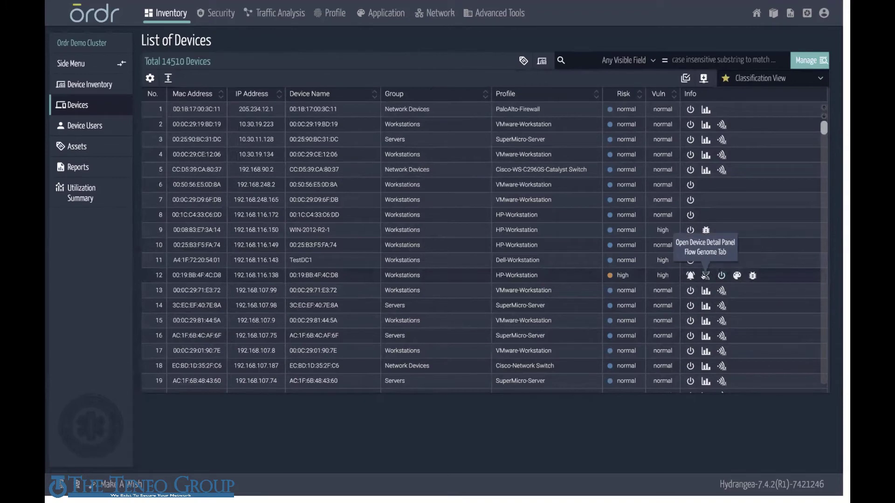
{"action": "left_click", "coordinate": [719, 292]}
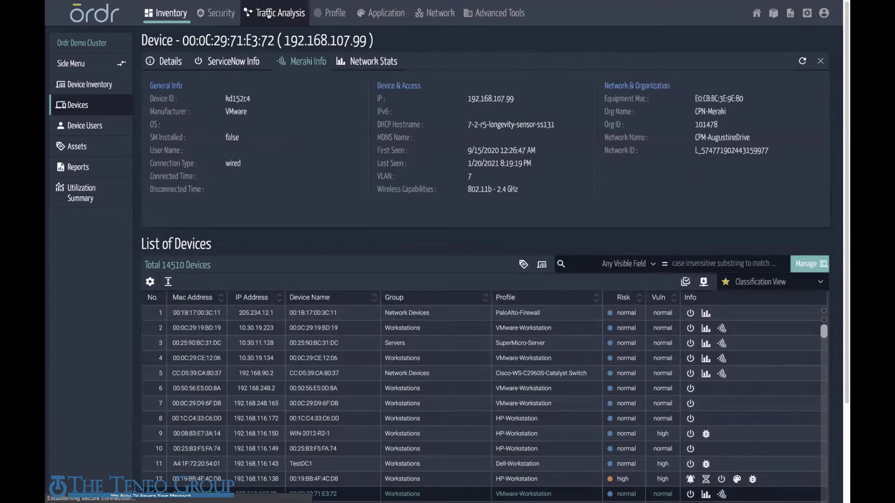
View the Traffic Analysis for the Physical Security Devices group, comparing its breakdown by Vlan, Subnet and Class.
{"action": "left_click", "coordinate": [269, 14]}
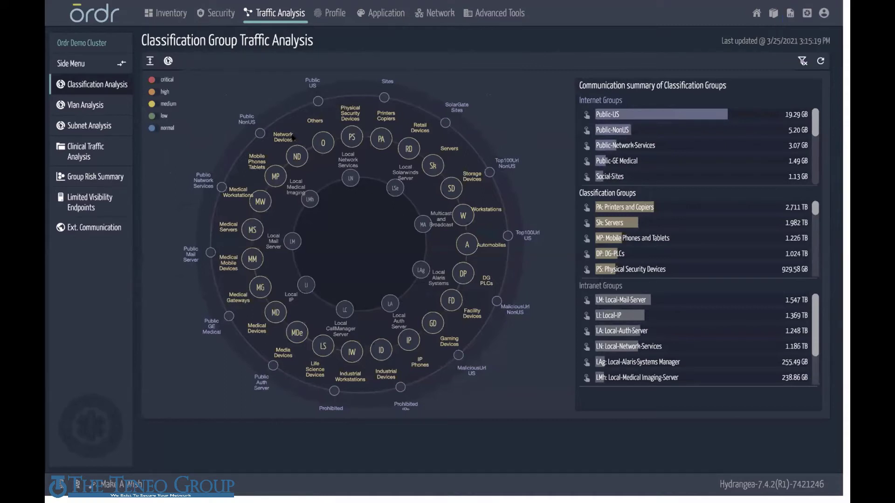
{"action": "left_click", "coordinate": [351, 138]}
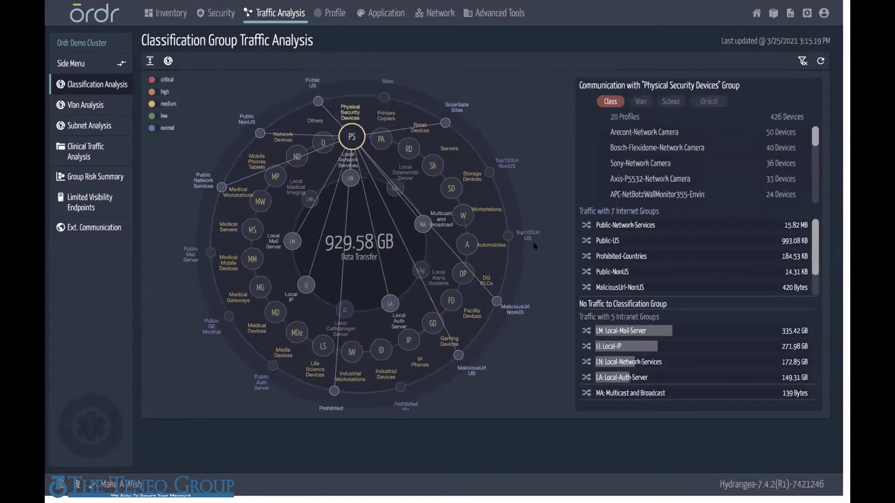
{"action": "left_click", "coordinate": [641, 102]}
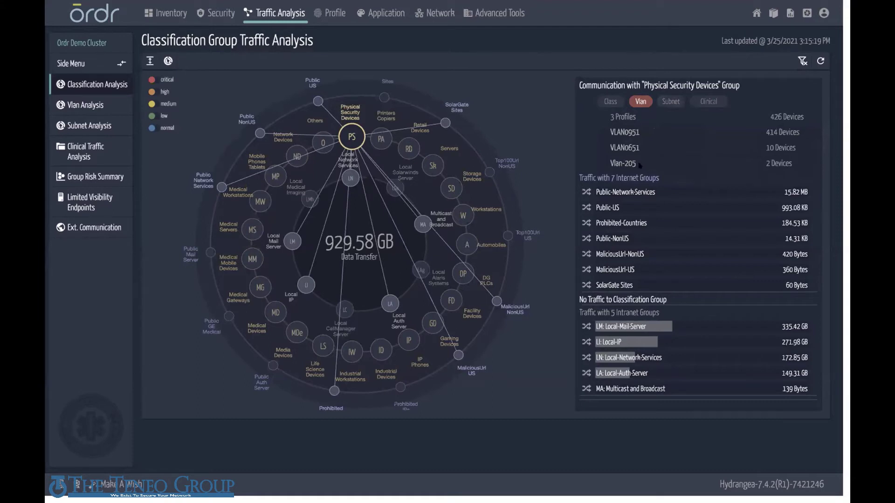
{"action": "left_click", "coordinate": [666, 103]}
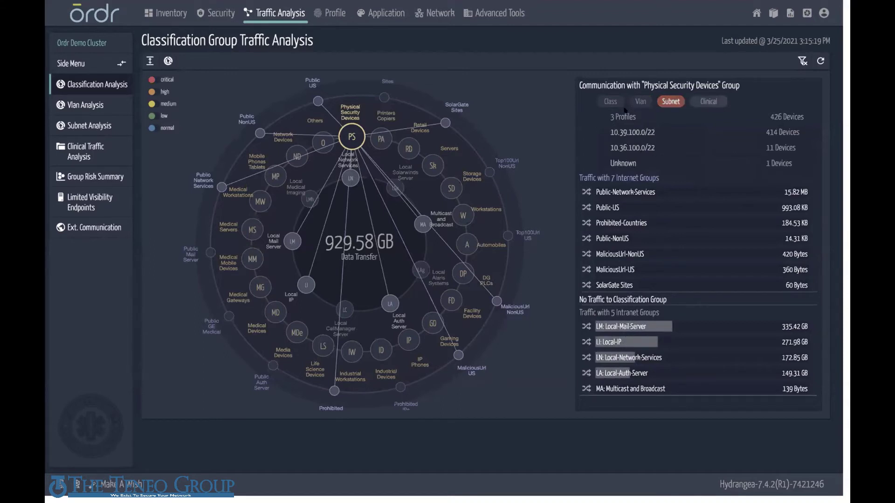
{"action": "left_click", "coordinate": [609, 101]}
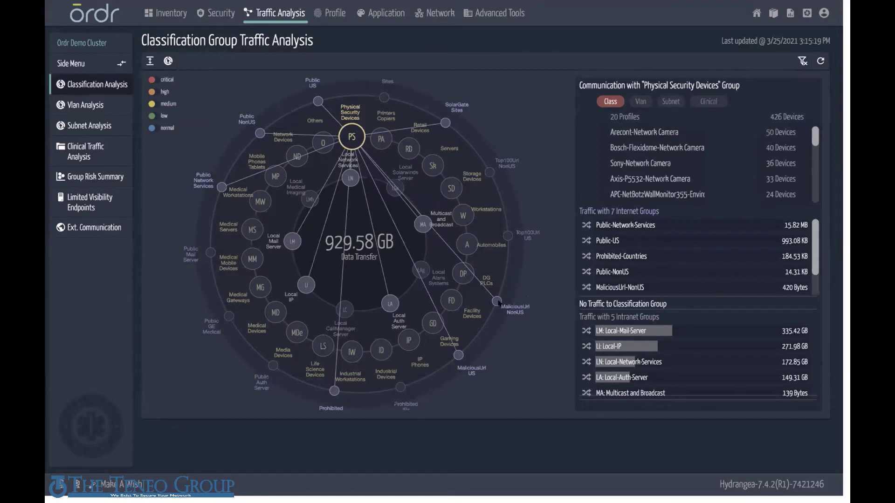
Show the flows between Physical Security Devices and MaliciousUrl-NonUS, with destinations displayed by geographic location.
{"action": "mouse_move", "coordinate": [495, 301]}
{"action": "left_click", "coordinate": [488, 293]}
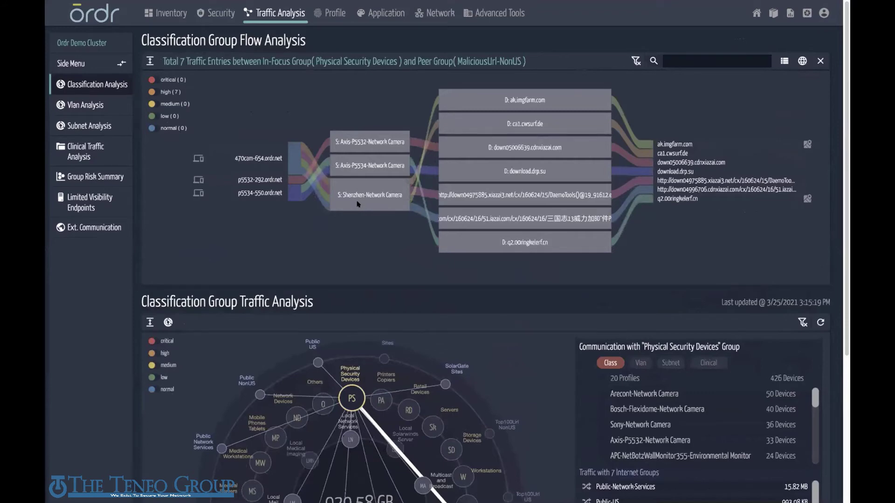
{"action": "left_click", "coordinate": [799, 62]}
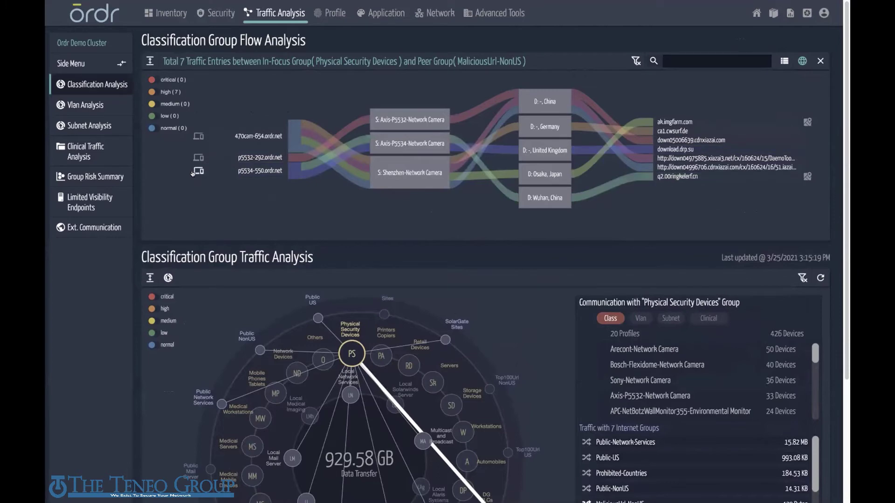
Review the Security Incidents of 470cam-654.ordr.net, reading the details of the maxpcsecure.com Malicious URL incident.
{"action": "left_click", "coordinate": [196, 137]}
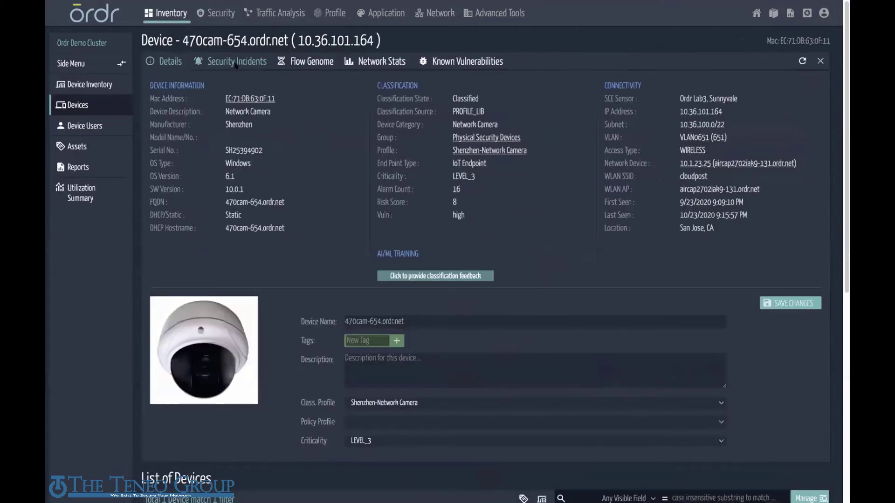
{"action": "left_click", "coordinate": [236, 64]}
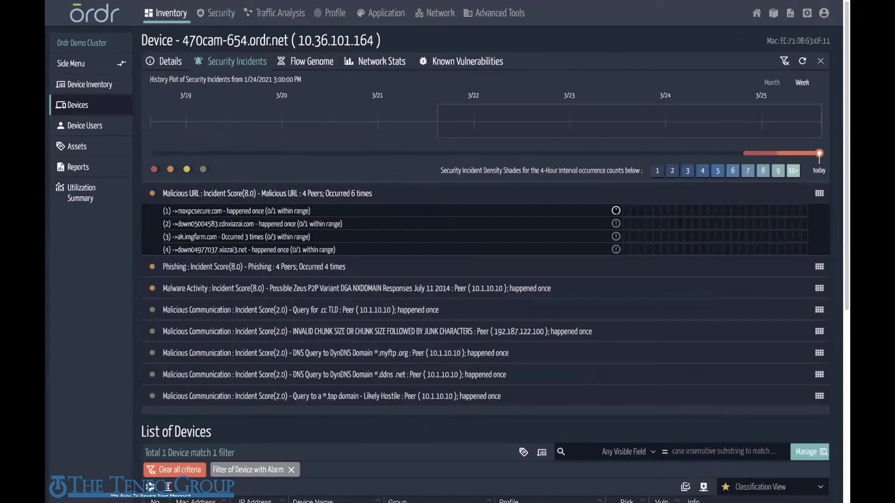
{"action": "left_click", "coordinate": [616, 210]}
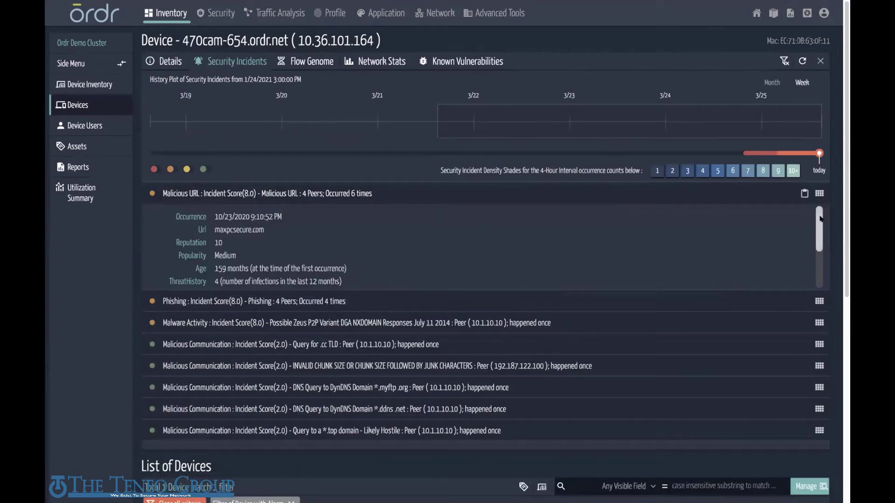
{"action": "left_click_drag", "start_coordinate": [819, 228], "coordinate": [821, 261]}
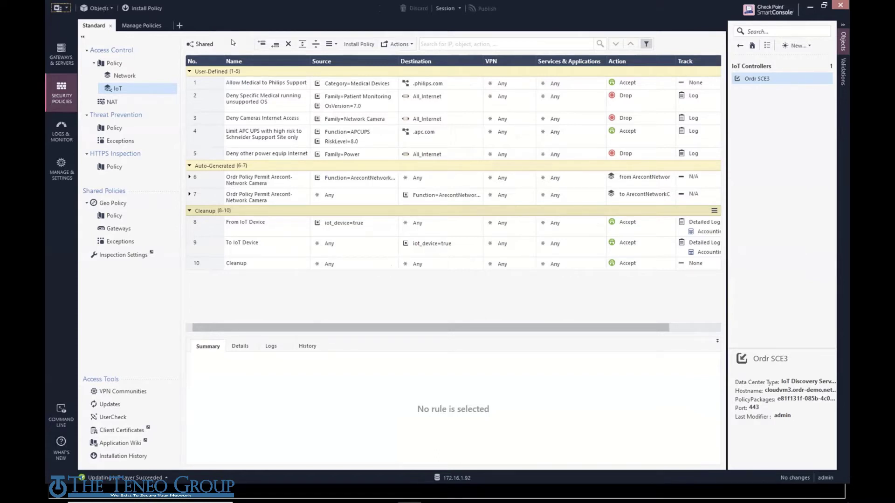
In Check Point SmartConsole, open the object import for the Ordr SCE3 IoT controller and filter its objects to device.
{"action": "right_click", "coordinate": [764, 81]}
{"action": "left_click", "coordinate": [791, 158]}
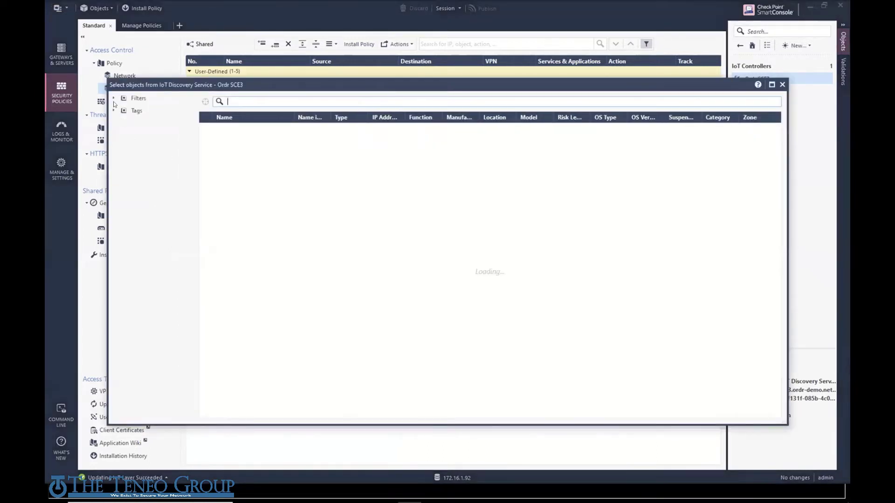
{"action": "left_click", "coordinate": [114, 98]}
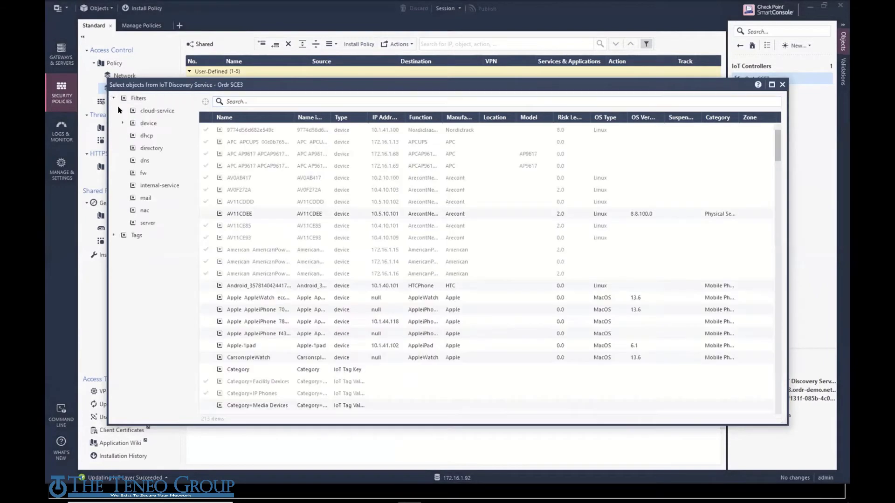
{"action": "left_click", "coordinate": [148, 123]}
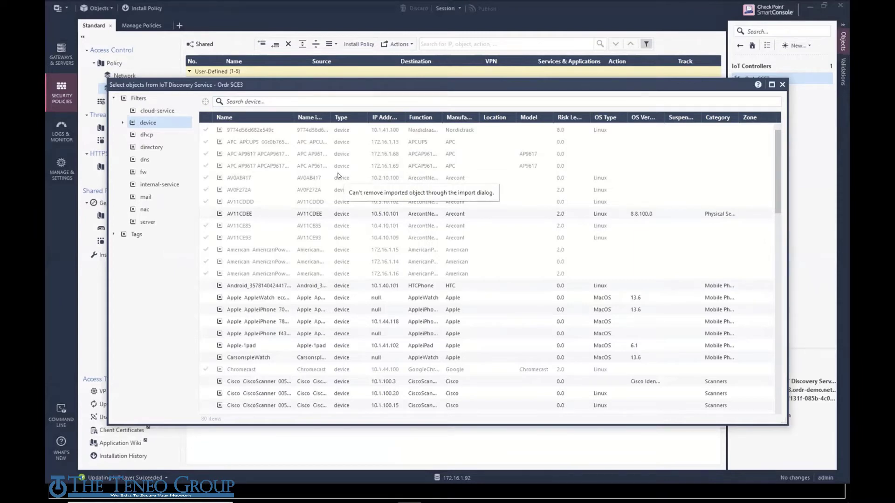
Browse the Category tag values with the Name column widened to fit, and list the Family tag values.
{"action": "left_click", "coordinate": [112, 236]}
{"action": "left_click", "coordinate": [176, 246]}
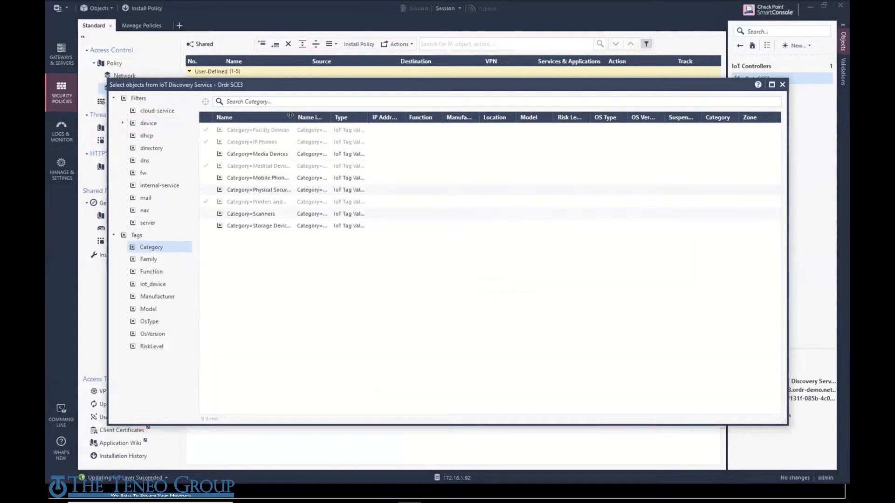
{"action": "double_click", "coordinate": [310, 117]}
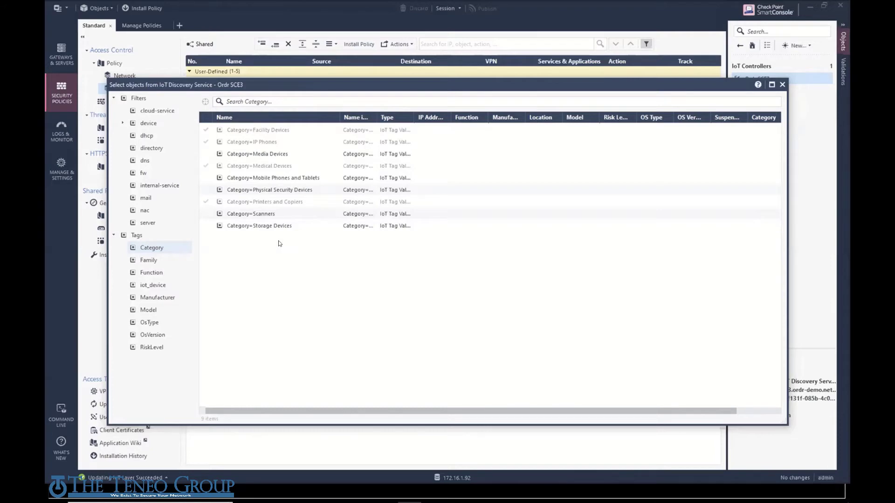
{"action": "left_click", "coordinate": [186, 261]}
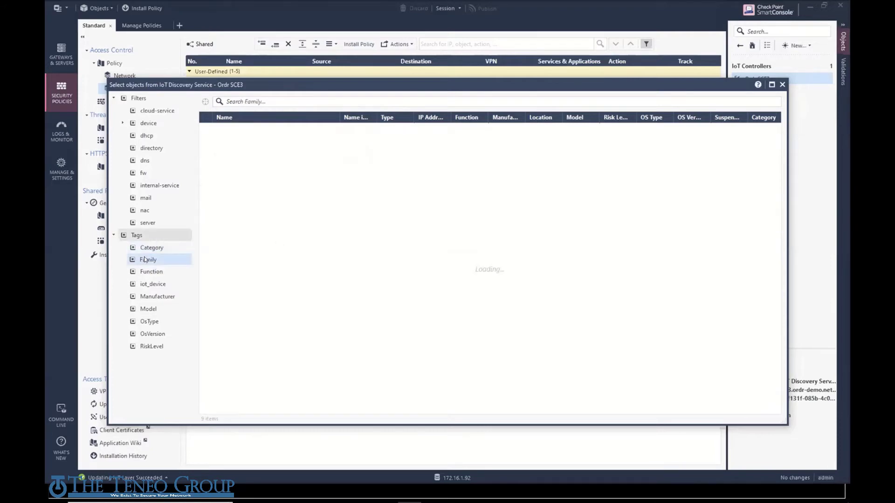
List the Function tag values, refitting the Name column width so the longer names can be read.
{"action": "left_click_drag", "start_coordinate": [341, 118], "coordinate": [323, 119]}
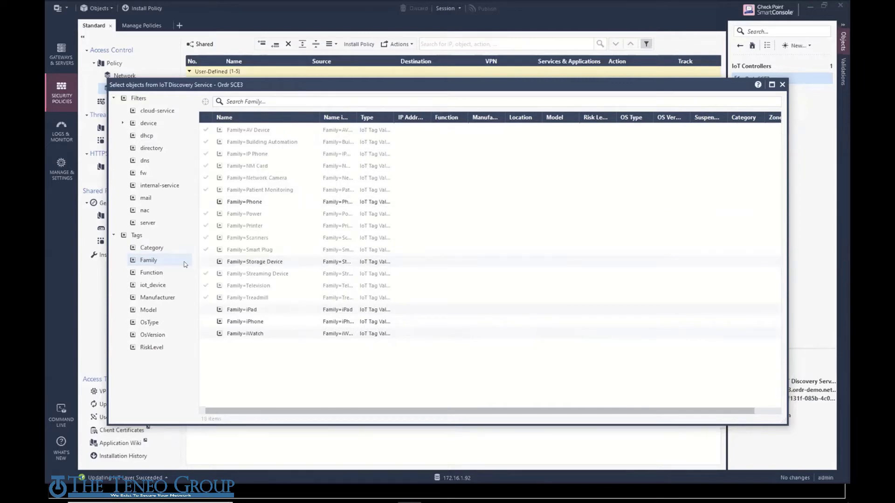
{"action": "left_click", "coordinate": [156, 273]}
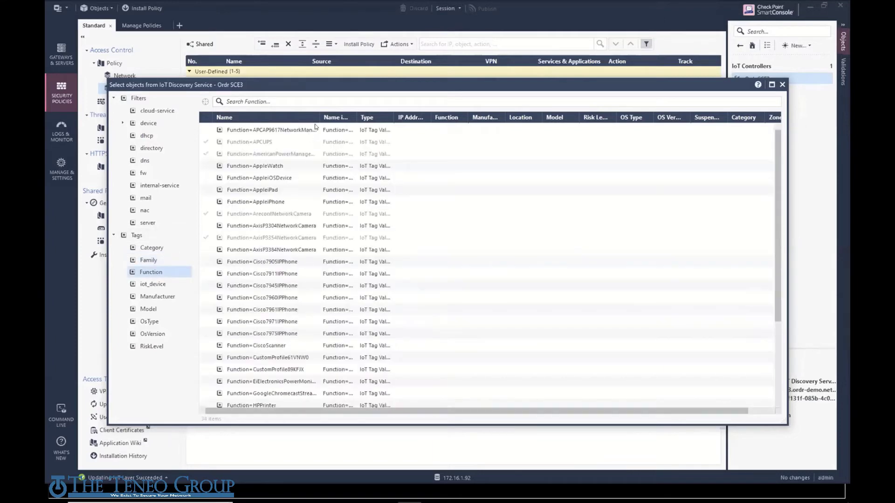
{"action": "left_click_drag", "start_coordinate": [320, 119], "coordinate": [339, 119]}
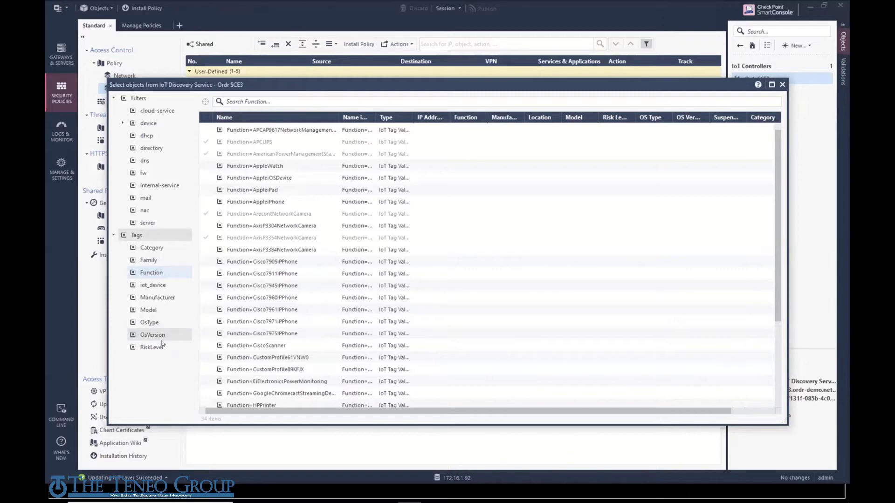
Review the OsType, OsVersion and RiskLevel tag values, and close the object import to return to the IoT policy rules.
{"action": "left_click", "coordinate": [148, 322]}
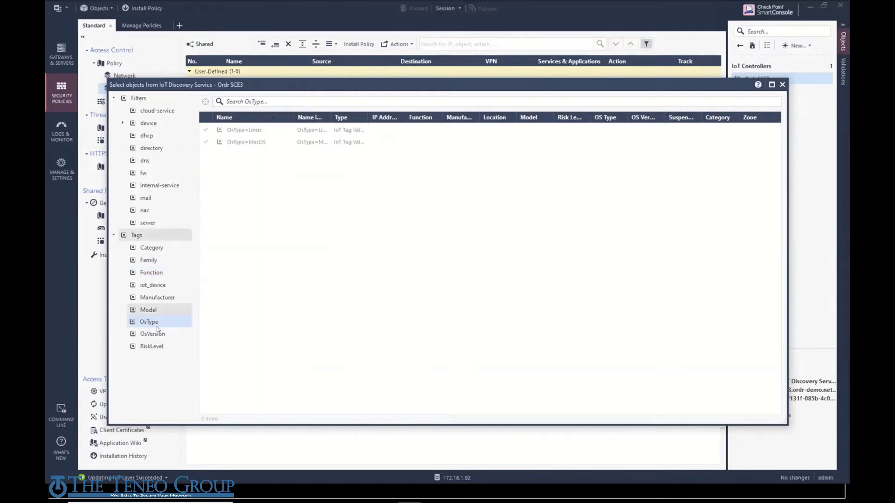
{"action": "left_click", "coordinate": [154, 335]}
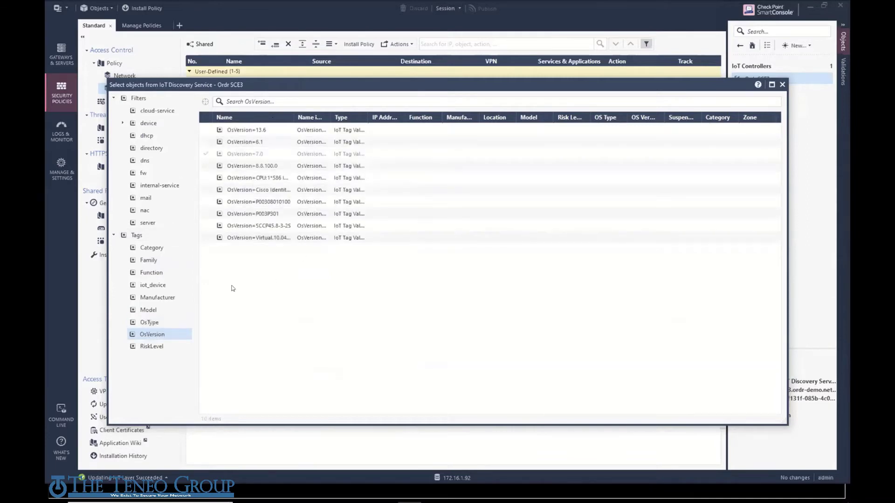
{"action": "left_click", "coordinate": [155, 346]}
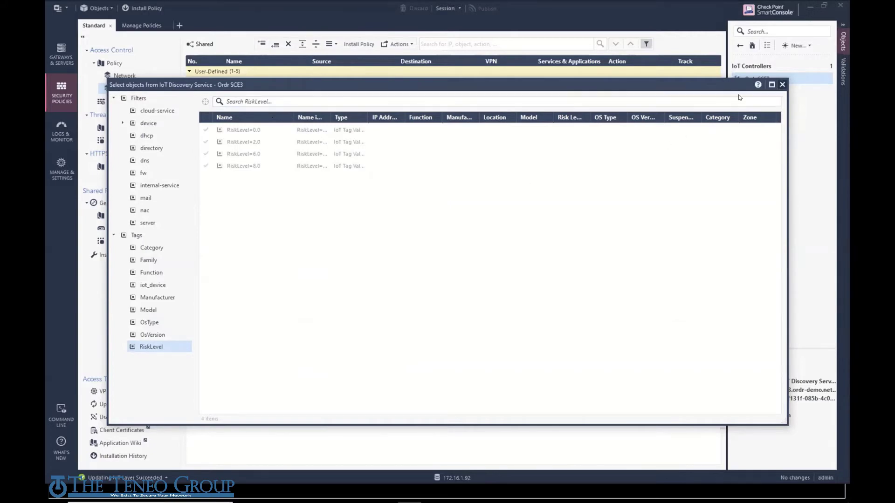
{"action": "left_click", "coordinate": [781, 84]}
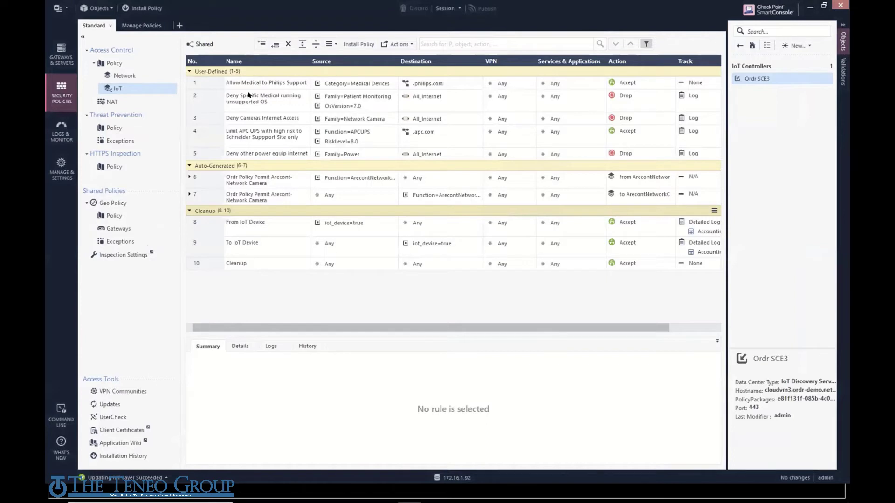
{"action": "mouse_move", "coordinate": [341, 89]}
{"action": "mouse_move", "coordinate": [345, 106]}
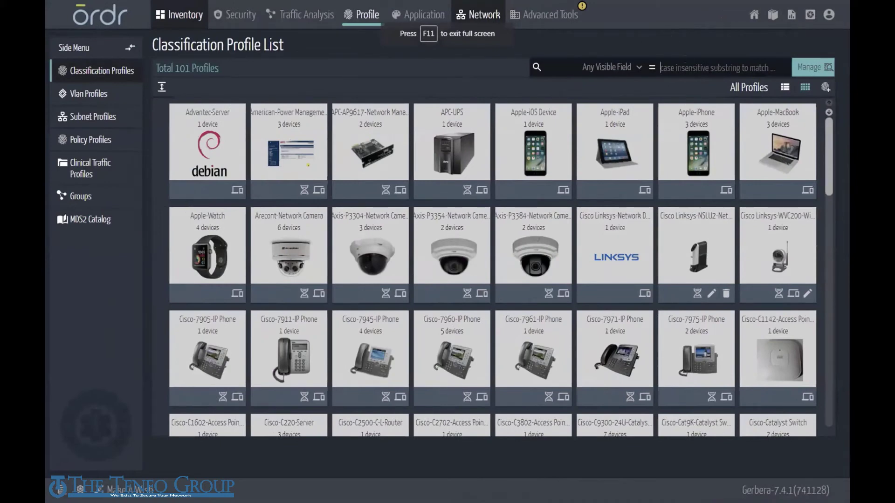
In Ordr, filter the classification profiles by "patie" and inspect the three medium-severity flows in the Philips-Patient Monitoring flow genome.
{"action": "type", "text": "patie"}
{"action": "key", "text": "Return"}
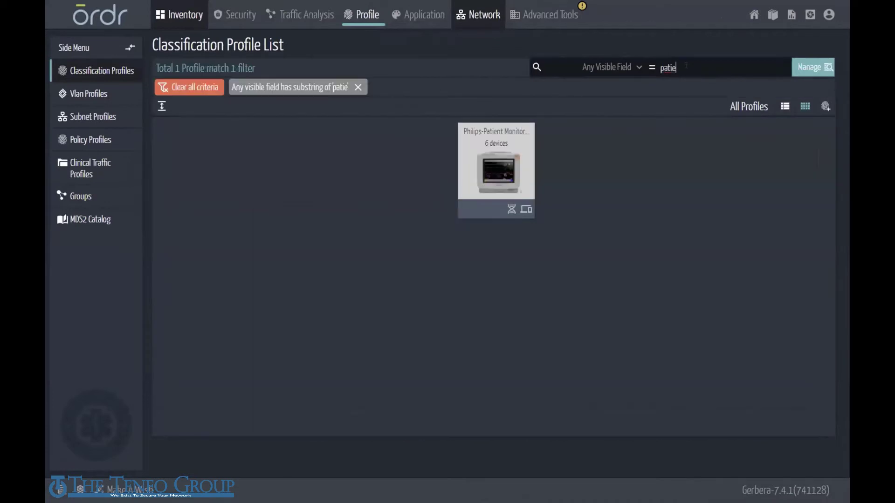
{"action": "left_click", "coordinate": [509, 209]}
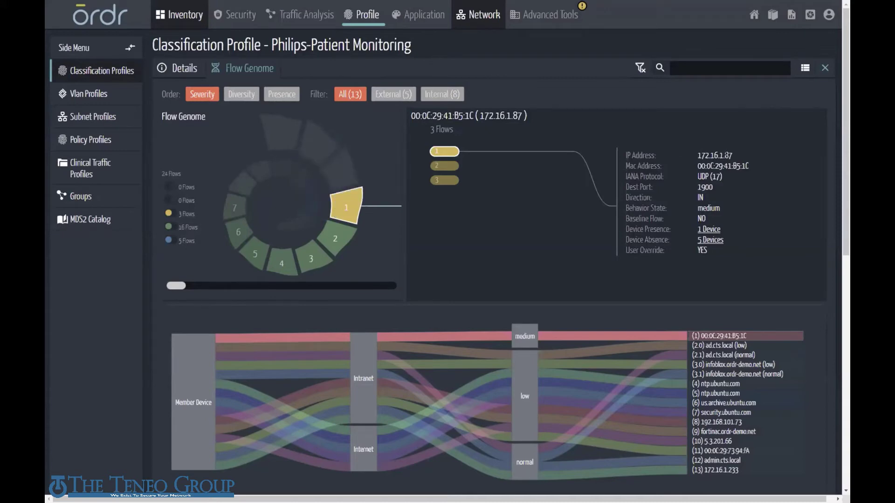
{"action": "left_click", "coordinate": [447, 166]}
{"action": "left_click", "coordinate": [450, 181]}
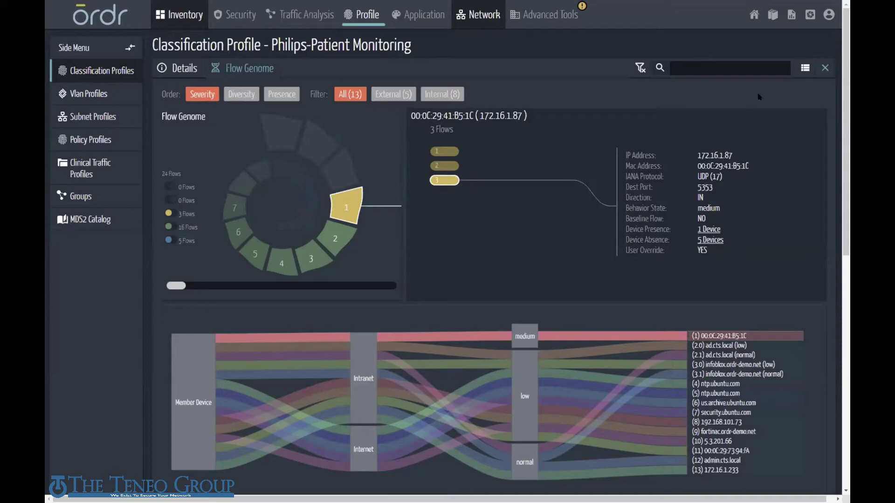
From the profile's flow list, open the flow policies, select all of them and generate their CLI configuration.
{"action": "left_click", "coordinate": [804, 68]}
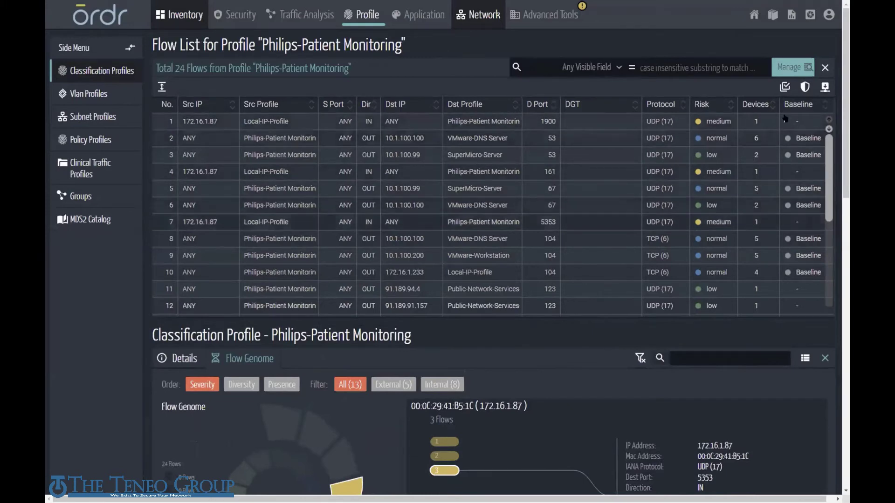
{"action": "left_click", "coordinate": [804, 87]}
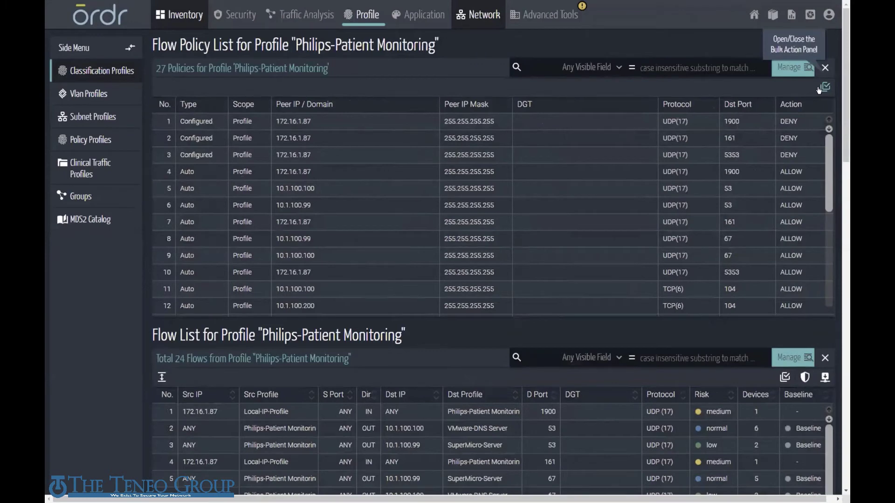
{"action": "left_click", "coordinate": [820, 88]}
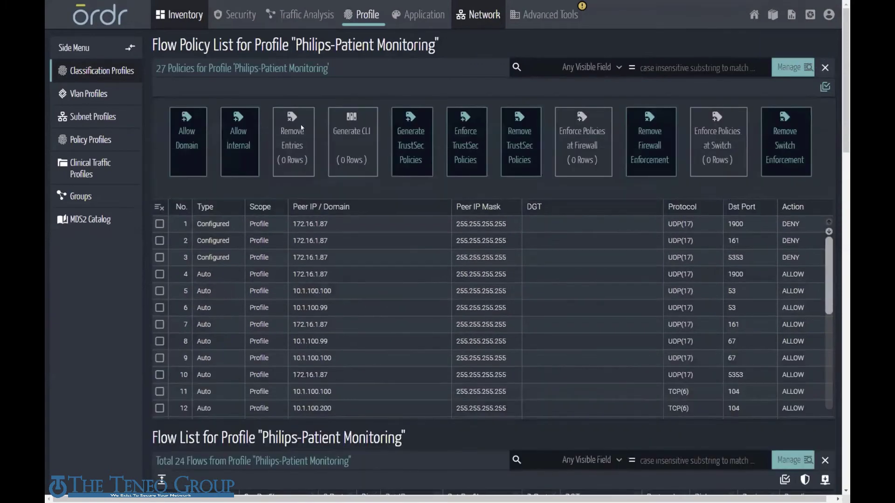
{"action": "left_click", "coordinate": [159, 206]}
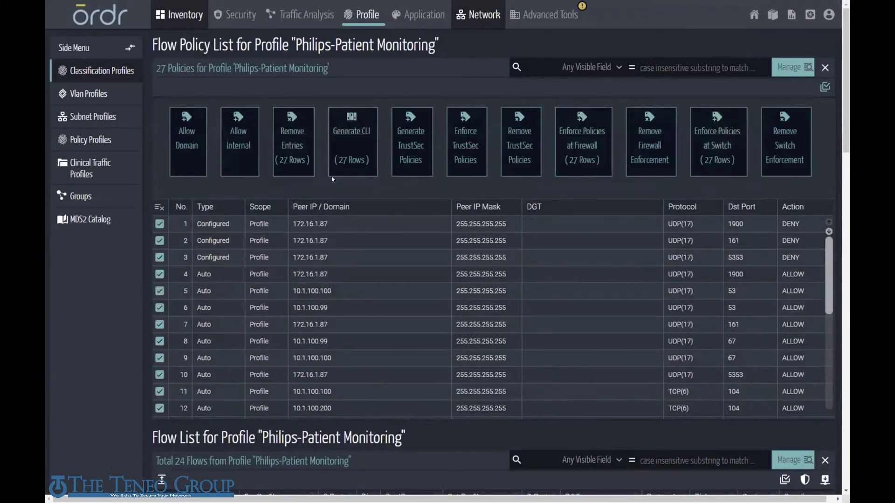
{"action": "left_click", "coordinate": [332, 176]}
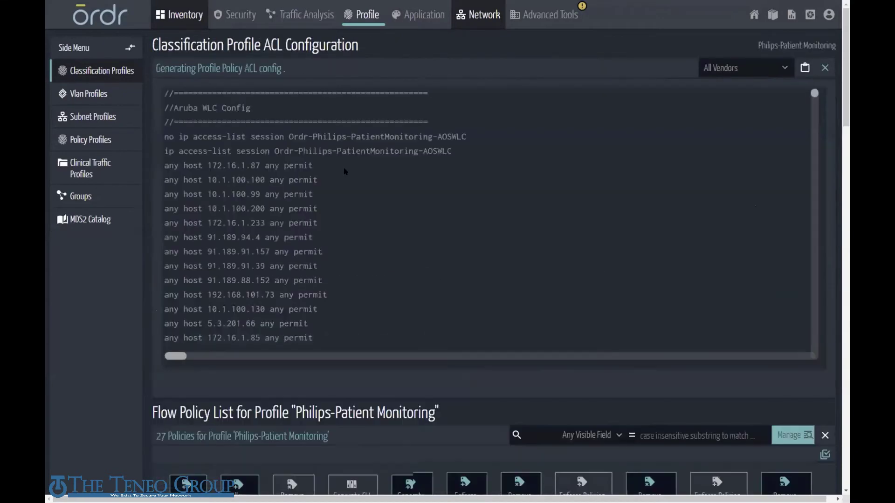
Show the generated ACL configuration for Check Point Firewall and for Cisco/HP Switch, and close it.
{"action": "left_click", "coordinate": [785, 68]}
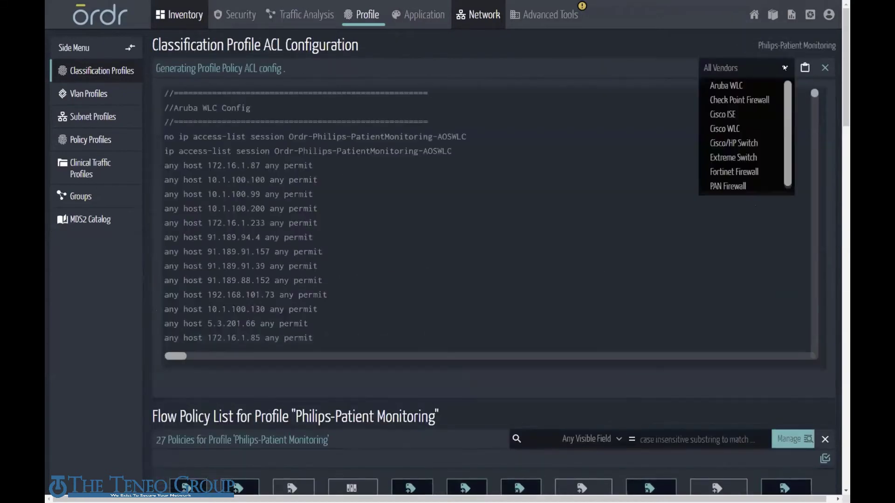
{"action": "left_click", "coordinate": [746, 99]}
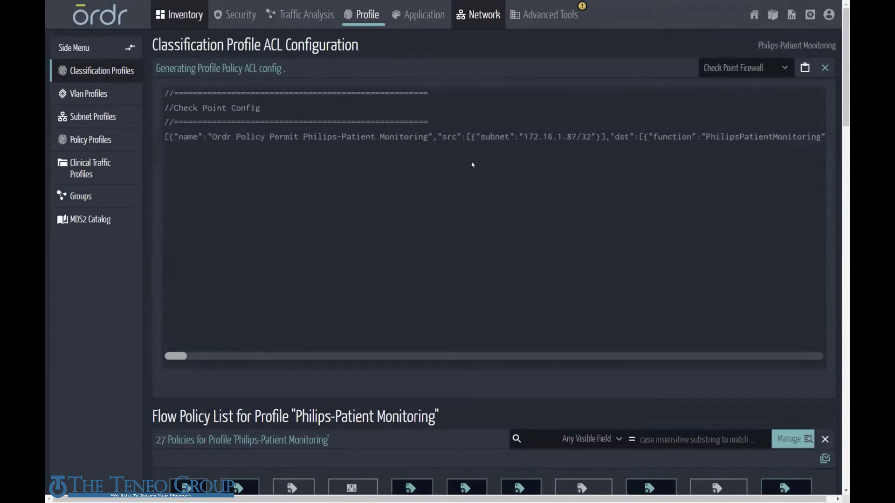
{"action": "left_click", "coordinate": [784, 70]}
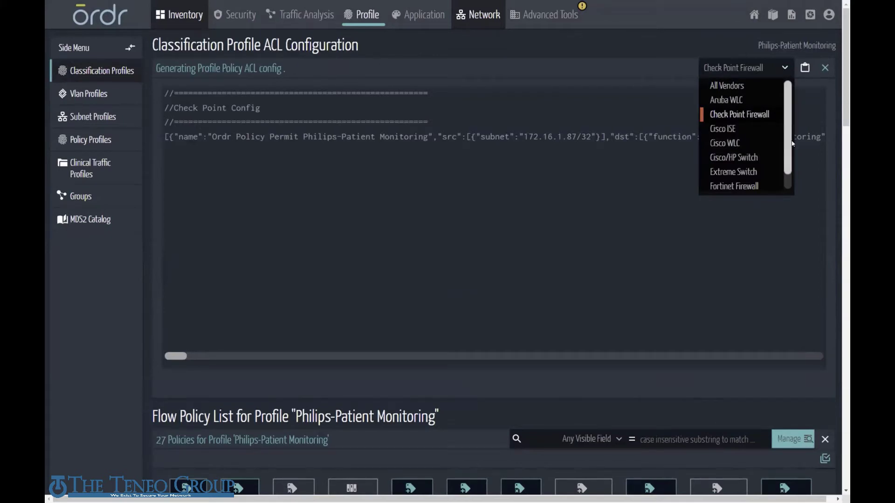
{"action": "scroll", "coordinate": [786, 124], "scroll_direction": "down", "scroll_amount": 1}
{"action": "scroll", "coordinate": [789, 136], "scroll_direction": "down", "scroll_amount": 1}
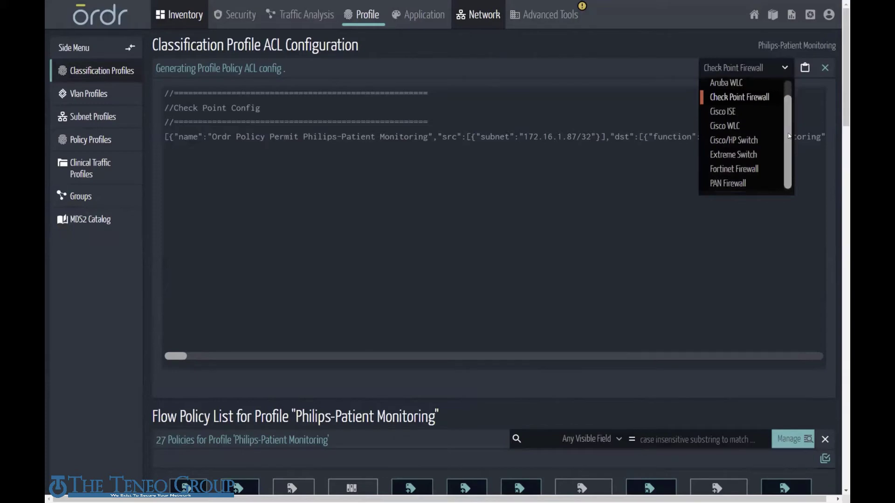
{"action": "left_click", "coordinate": [735, 140]}
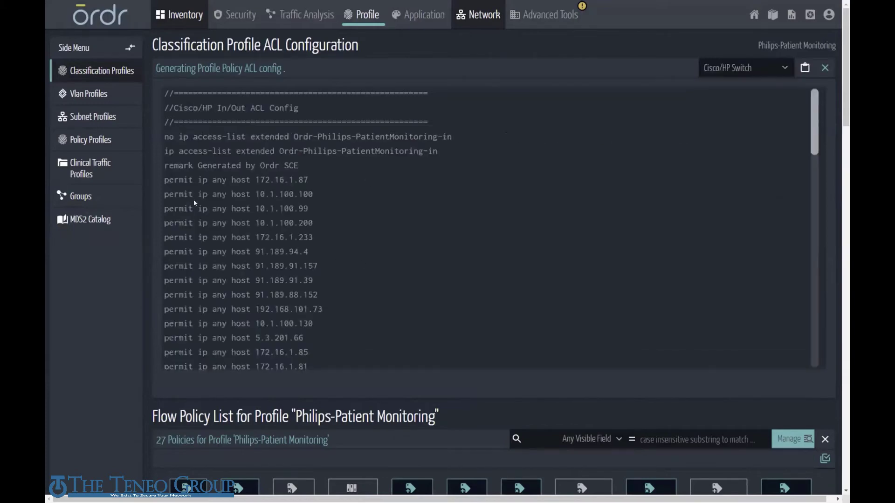
{"action": "left_click", "coordinate": [822, 68]}
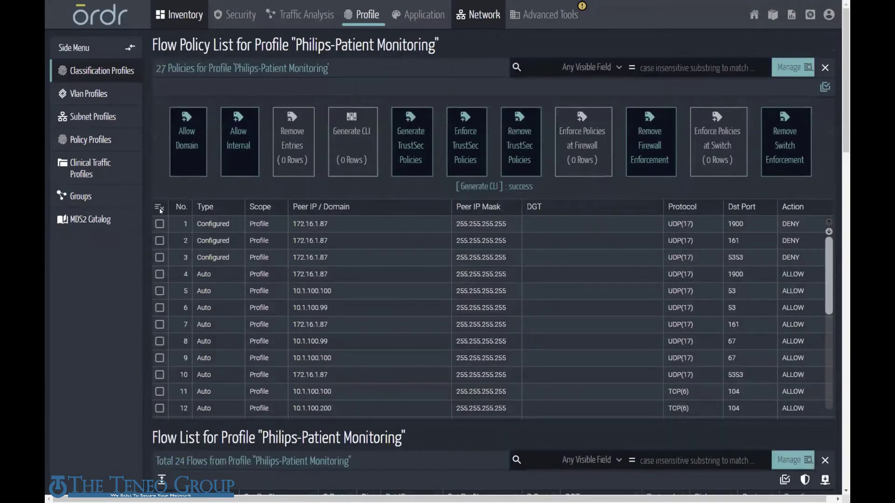
Select all flow policies of the Philips-Patient Monitoring profile again and switch to the IoT policy in Check Point SmartConsole.
{"action": "left_click", "coordinate": [159, 208]}
{"action": "left_click", "coordinate": [159, 208]}
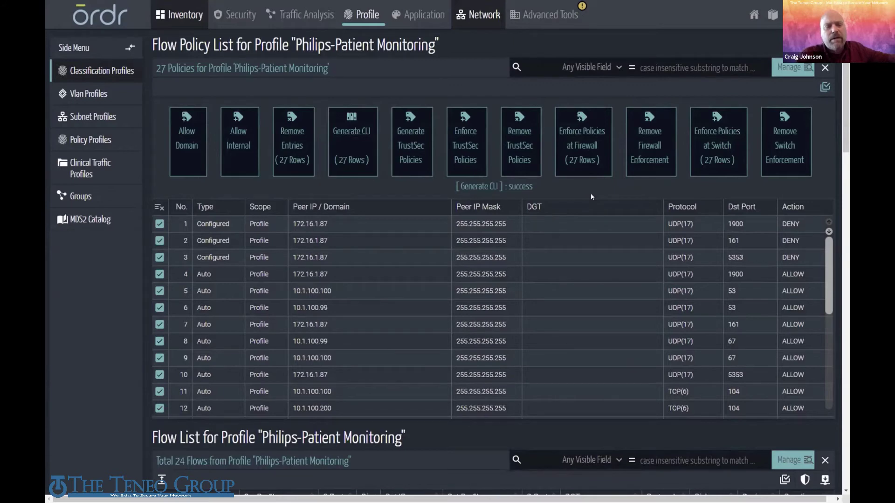
{"action": "key", "text": "alt+Tab"}
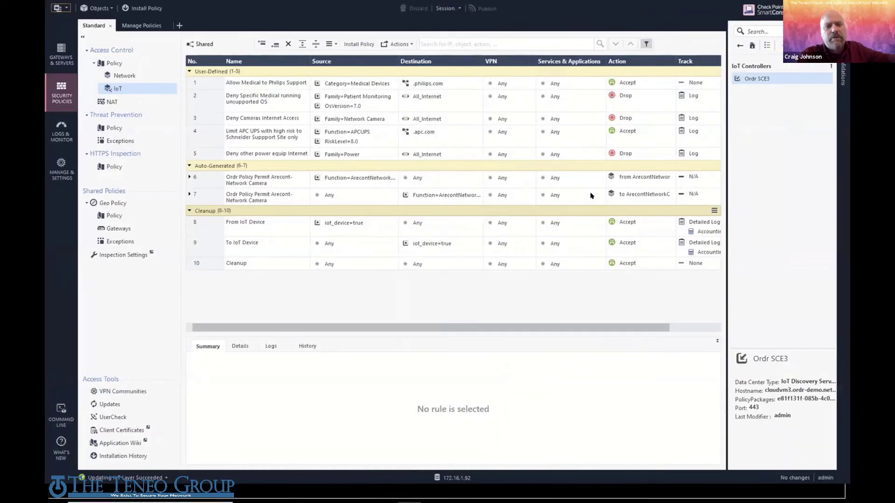
In the Ordr Demo Cluster, show the Flow Genome of 470cam-654.ordr.net limited to external communications.
{"action": "key", "text": "ctrl+super+Right"}
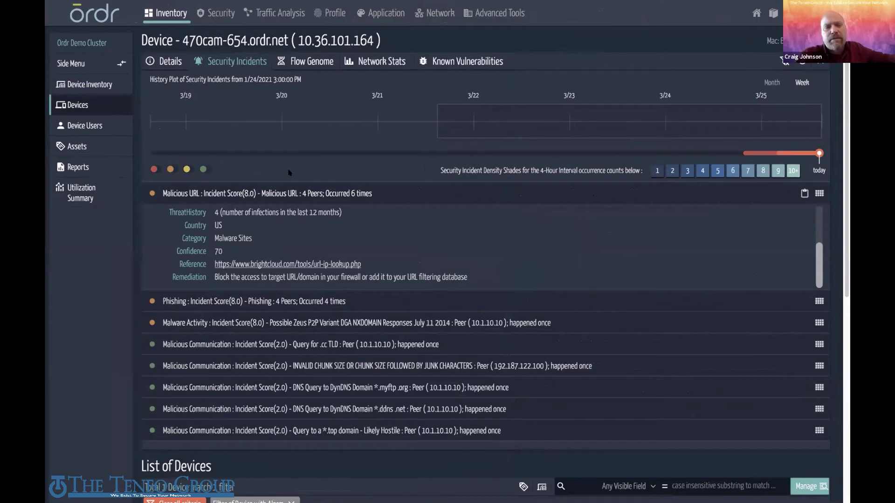
{"action": "left_click", "coordinate": [309, 61]}
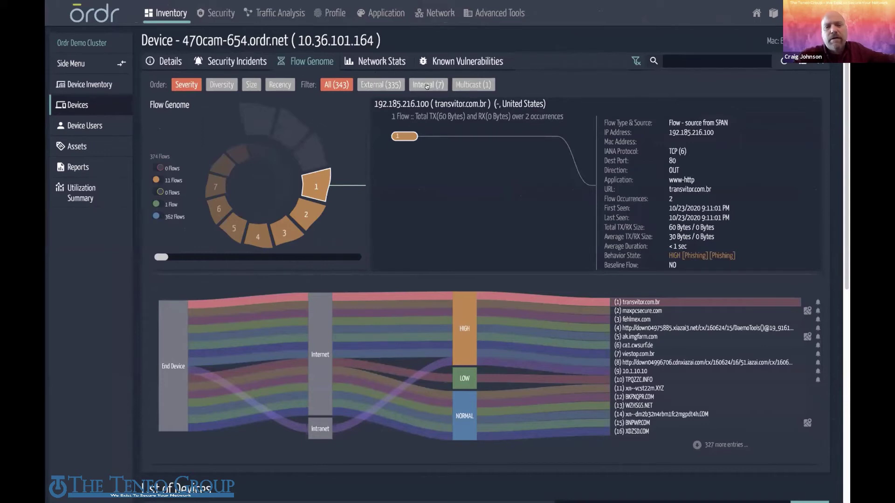
{"action": "left_click", "coordinate": [382, 85]}
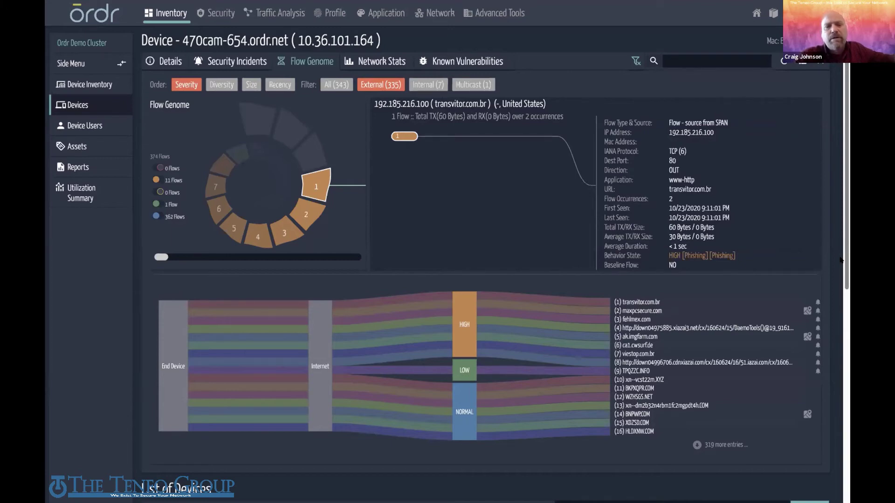
{"action": "scroll", "coordinate": [840, 259], "scroll_direction": "down", "scroll_amount": 1}
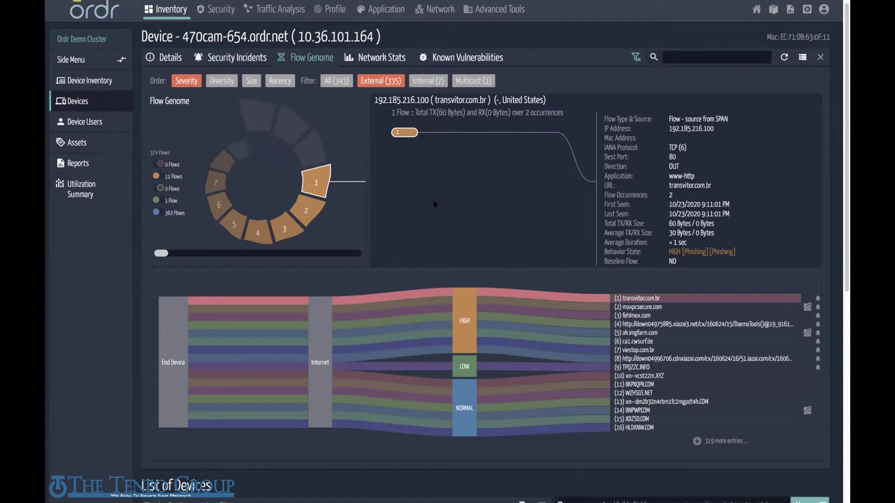
Review the Classification Group Traffic Analysis for the Physical Security Devices group.
{"action": "left_click", "coordinate": [261, 11]}
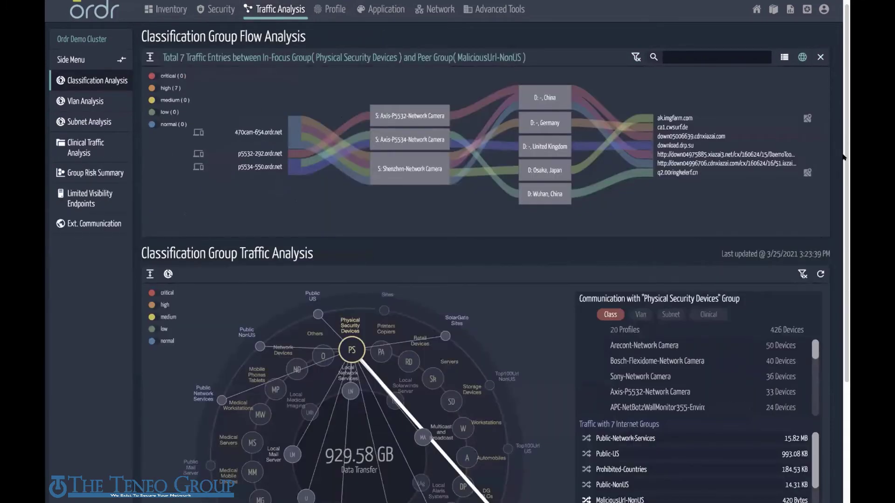
{"action": "scroll", "coordinate": [846, 205], "scroll_direction": "down", "scroll_amount": 2}
{"action": "scroll", "coordinate": [837, 250], "scroll_direction": "down", "scroll_amount": 1}
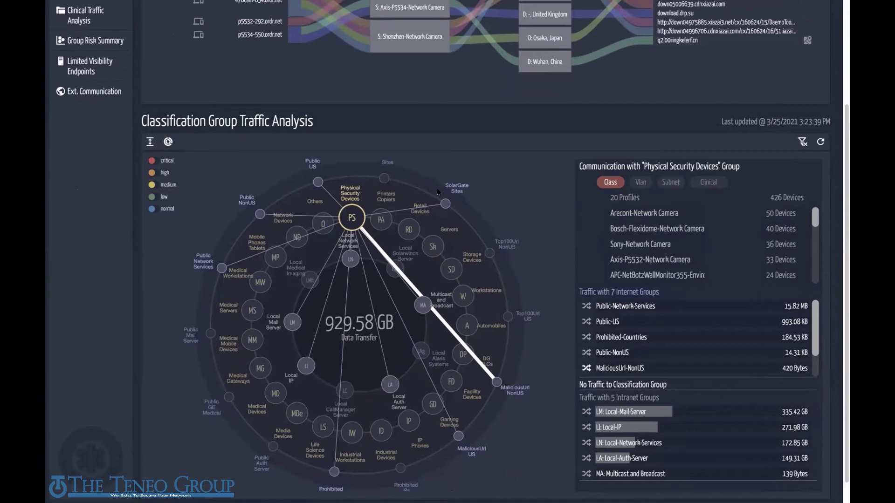
{"action": "left_click_drag", "start_coordinate": [844, 230], "coordinate": [738, 107]}
Browse the classification profiles to the Axis cameras and show the Flow Genome of the Axis-M3057-Network Camera profile.
{"action": "left_click", "coordinate": [333, 14]}
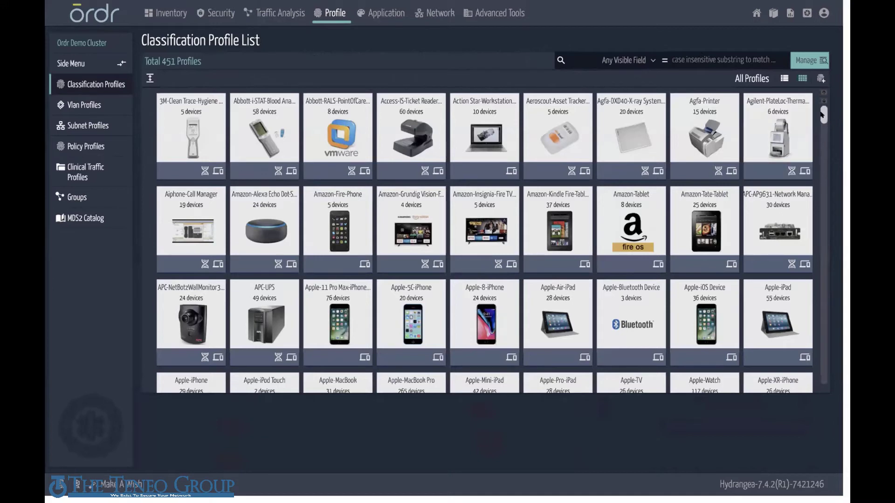
{"action": "left_click_drag", "start_coordinate": [822, 118], "coordinate": [822, 132]}
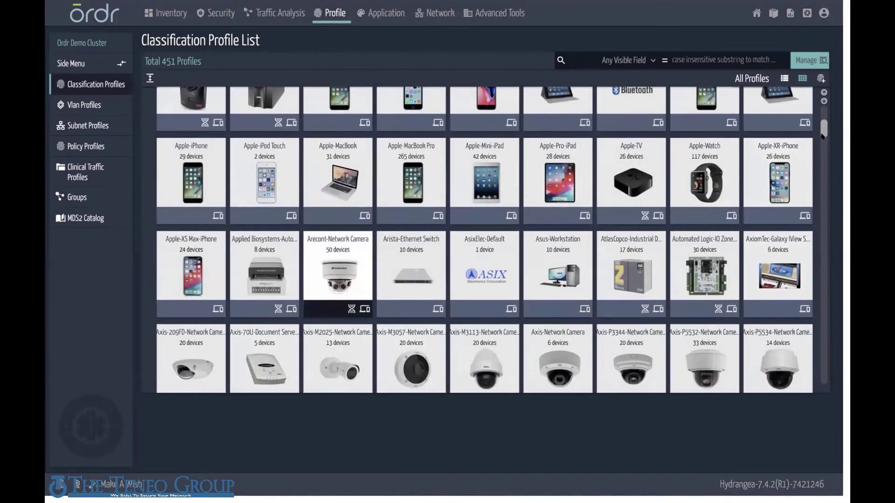
{"action": "left_click_drag", "start_coordinate": [822, 132], "coordinate": [822, 140]}
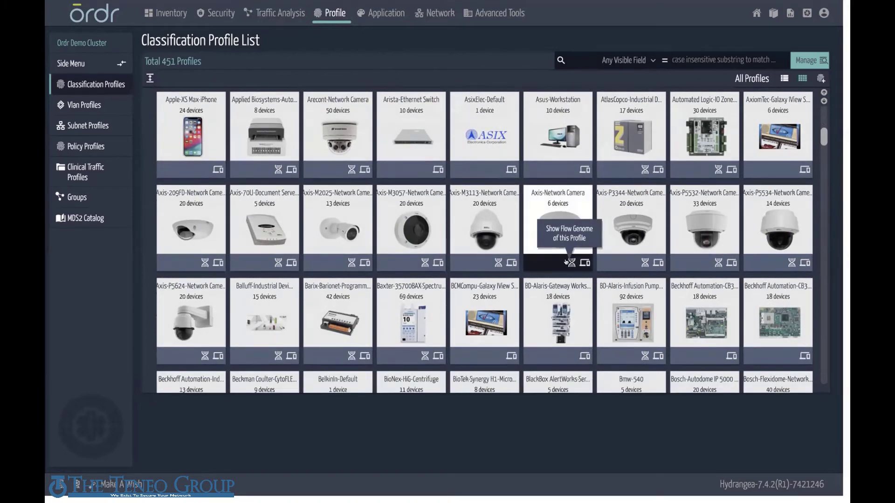
{"action": "left_click", "coordinate": [424, 263]}
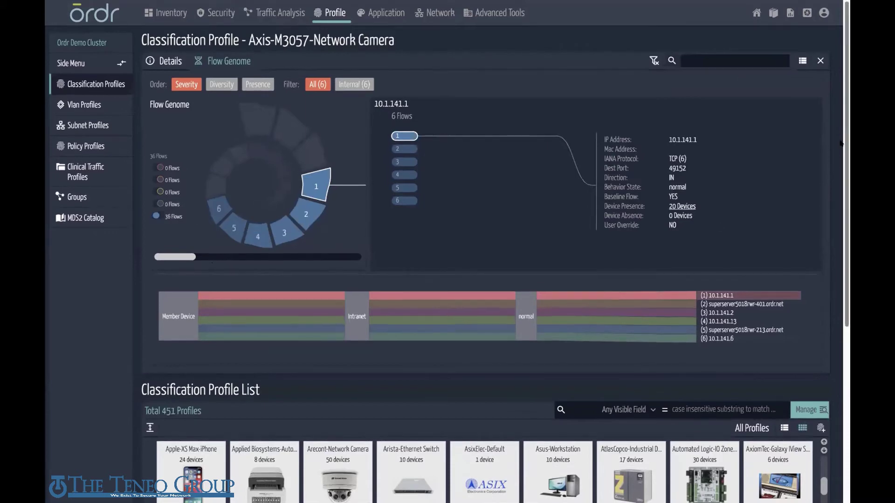
{"action": "scroll", "coordinate": [840, 140], "scroll_direction": "down", "scroll_amount": 2}
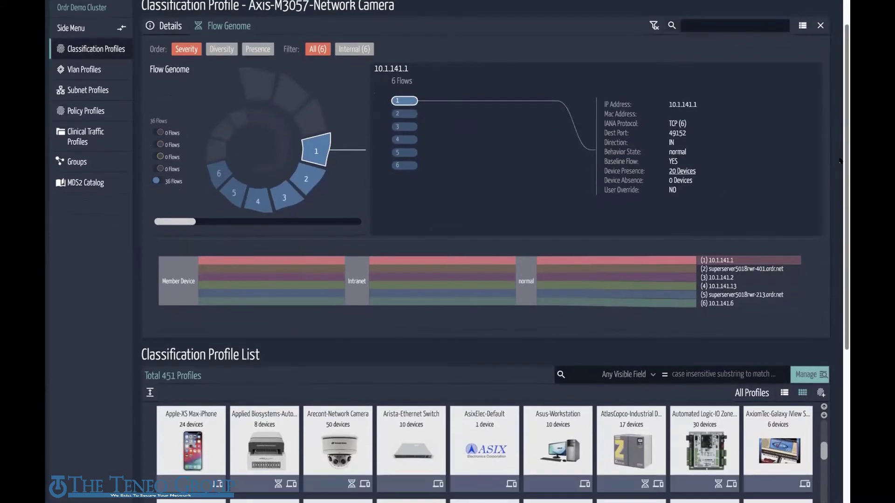
Examine the flow details of the Axis-M3057-Network Camera profile and the camera models in the classification profile list.
{"action": "scroll", "coordinate": [844, 141], "scroll_direction": "up", "scroll_amount": 2}
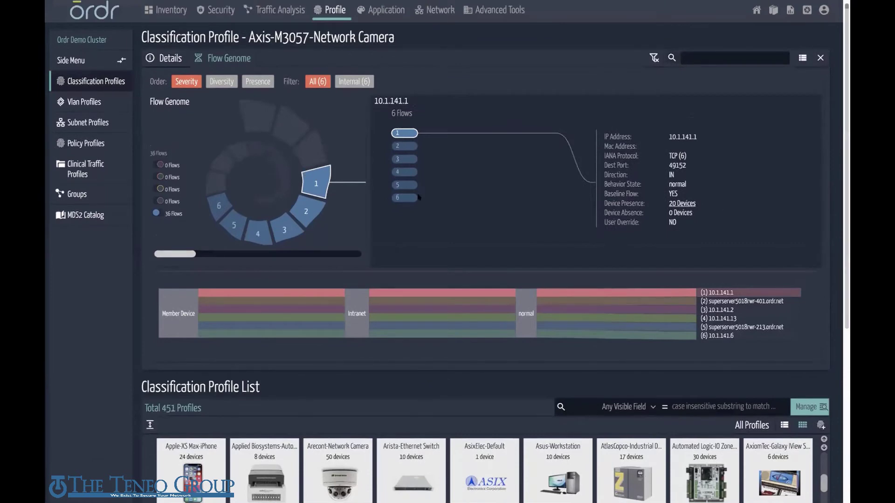
{"action": "mouse_move", "coordinate": [311, 209]}
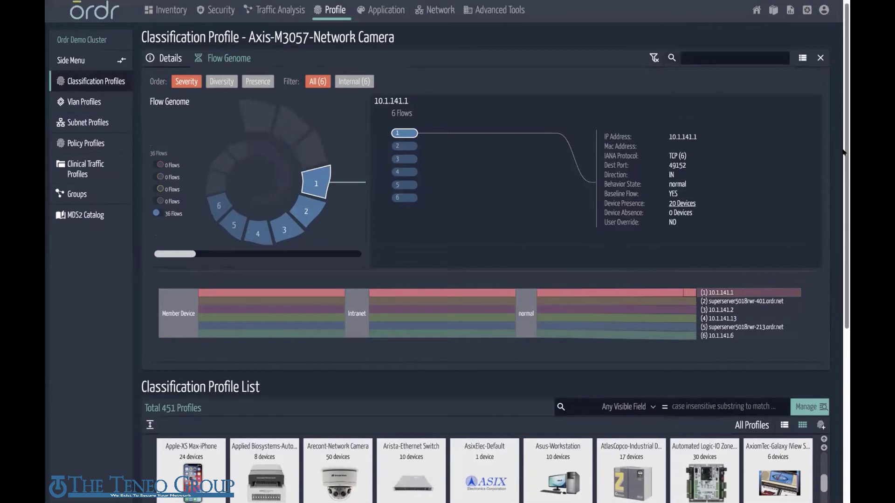
{"action": "scroll", "coordinate": [839, 150], "scroll_direction": "down", "scroll_amount": 3}
{"action": "scroll", "coordinate": [839, 149], "scroll_direction": "up", "scroll_amount": 4}
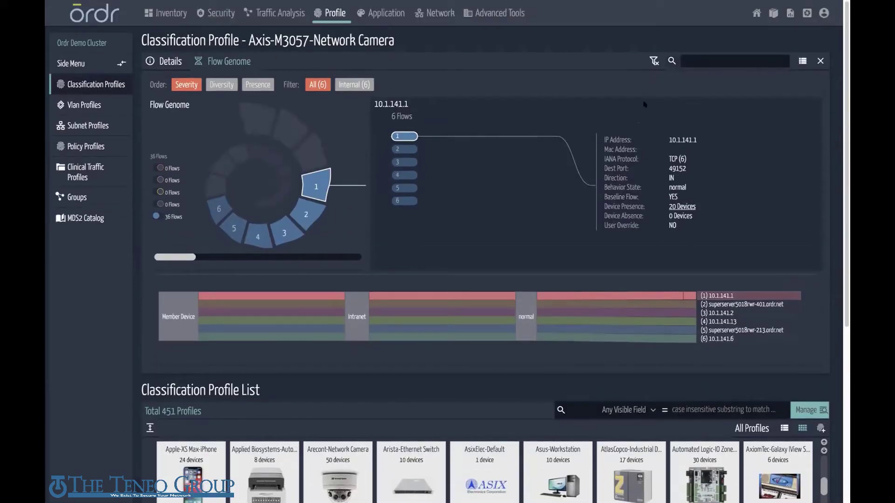
{"action": "scroll", "coordinate": [834, 139], "scroll_direction": "down", "scroll_amount": 3}
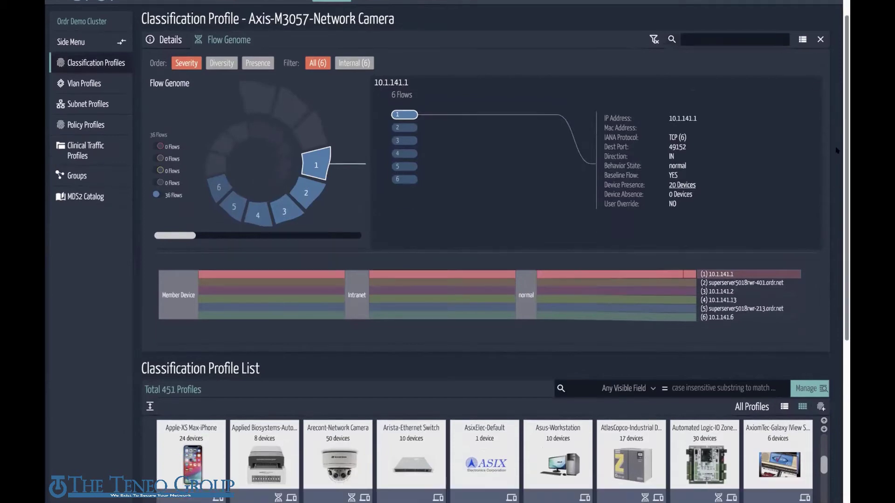
{"action": "scroll", "coordinate": [836, 183], "scroll_direction": "down", "scroll_amount": 9}
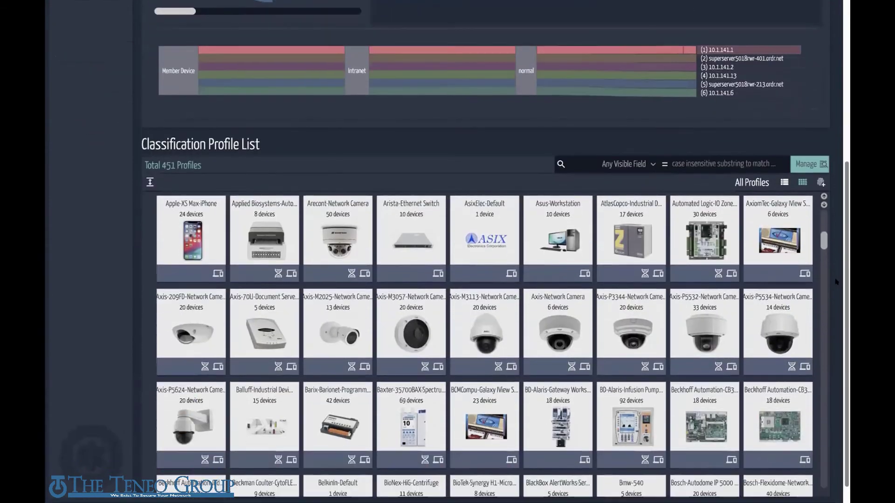
{"action": "scroll", "coordinate": [832, 315], "scroll_direction": "down", "scroll_amount": 1}
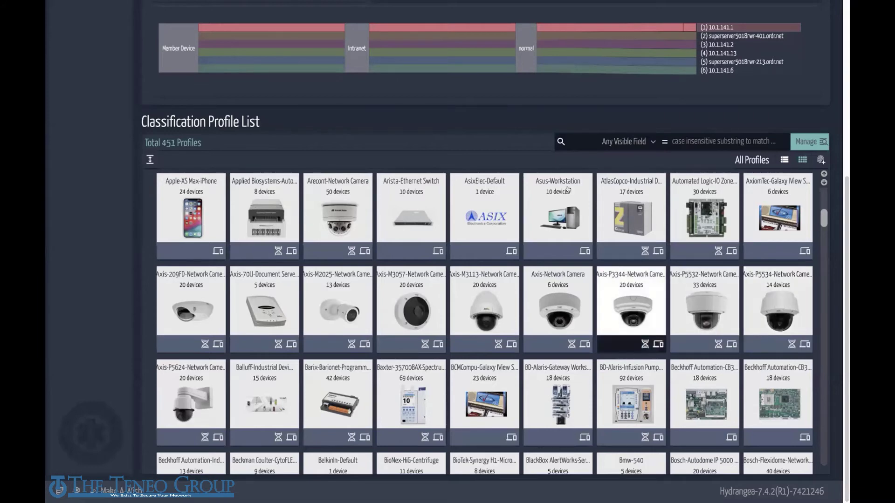
{"action": "scroll", "coordinate": [558, 219], "scroll_direction": "up", "scroll_amount": 1}
{"action": "left_click_drag", "start_coordinate": [845, 203], "coordinate": [847, 28]}
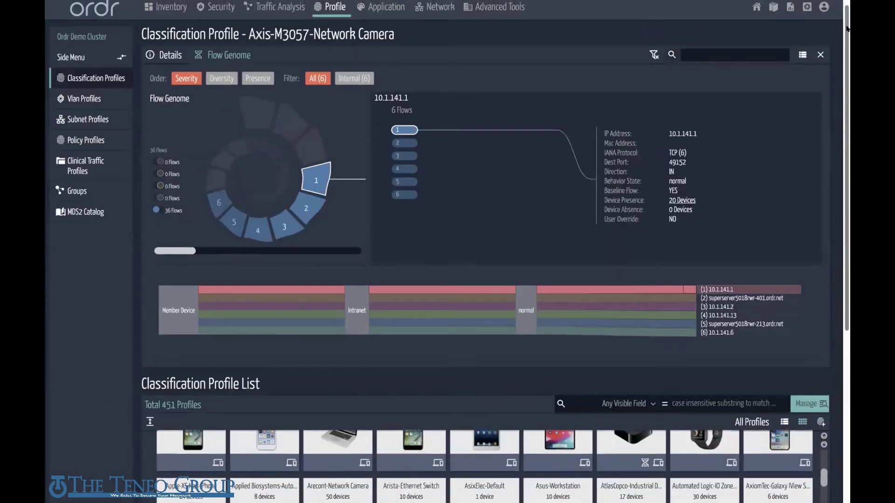
In the flow policy list of the Philips-Patient Monitoring profile, enforce all selected policies at the firewall.
{"action": "left_click", "coordinate": [73, 137]}
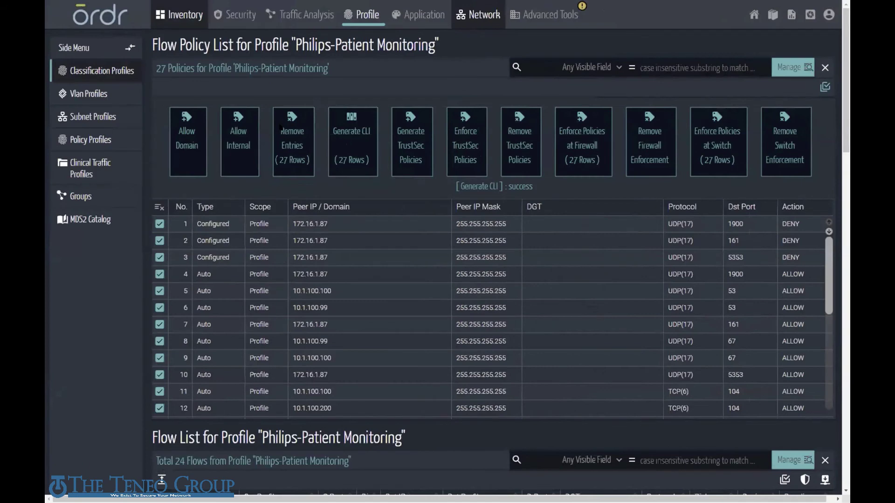
{"action": "left_click_drag", "start_coordinate": [843, 134], "coordinate": [839, 144]}
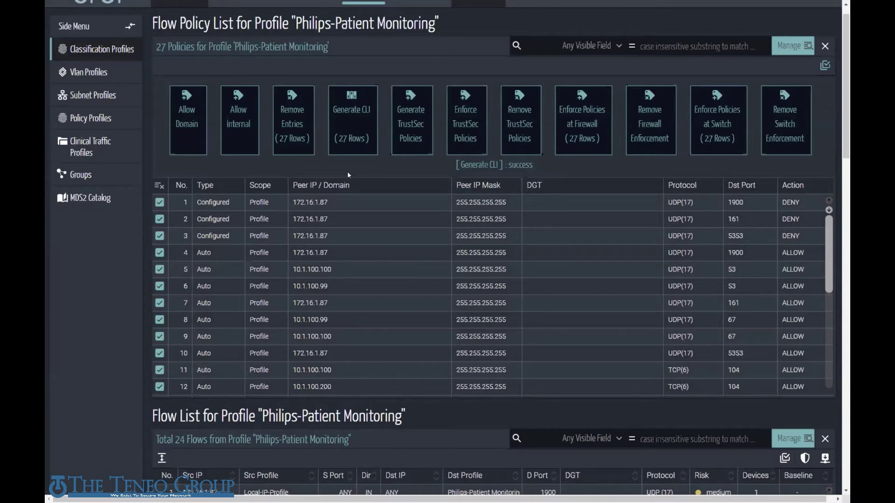
{"action": "left_click", "coordinate": [593, 129]}
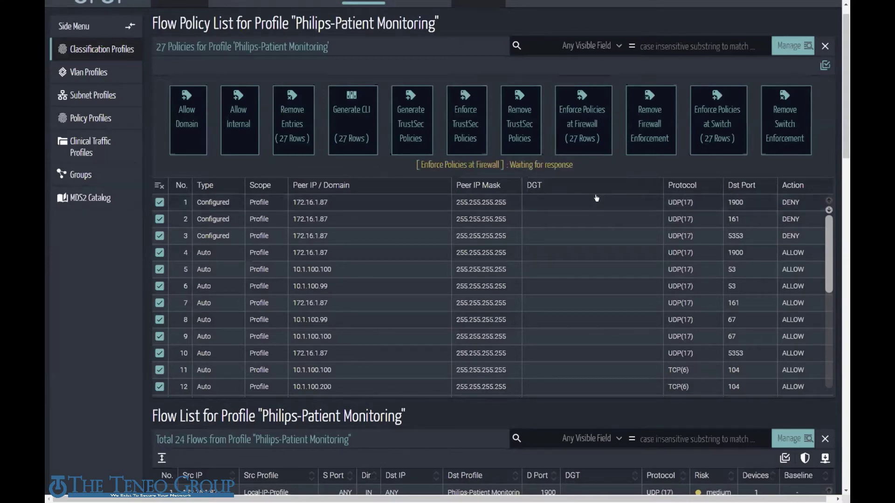
Switch to Check Point SmartConsole and expand the auto-generated Ordr Policy Permit Philips-Patient Monitoring rule in the IoT policy to examine its sub-rules.
{"action": "key", "text": "alt+Tab"}
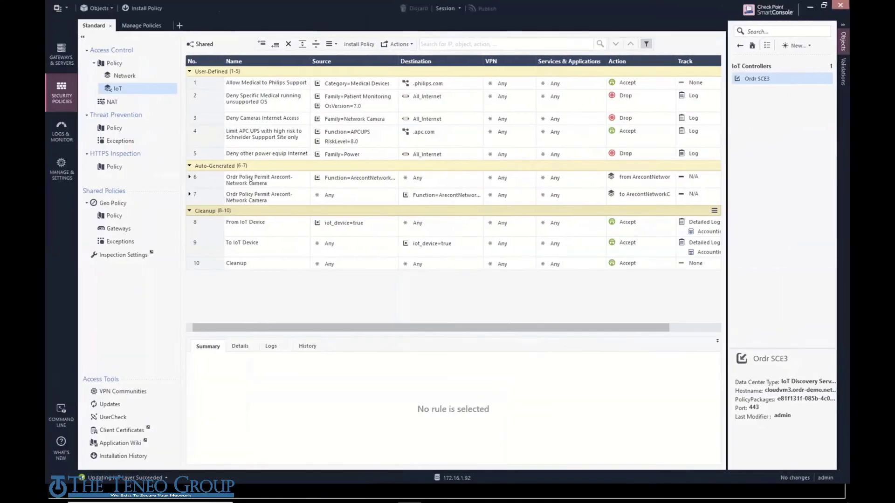
{"action": "mouse_move", "coordinate": [353, 181]}
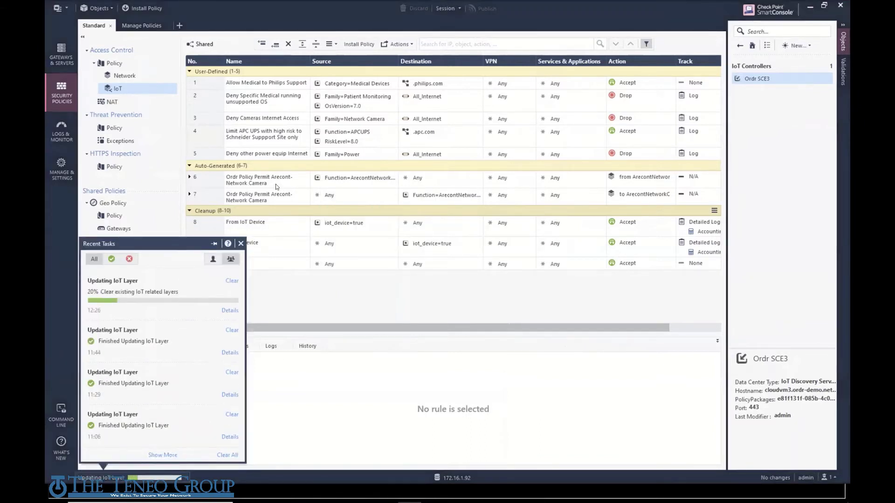
{"action": "left_click", "coordinate": [275, 184]}
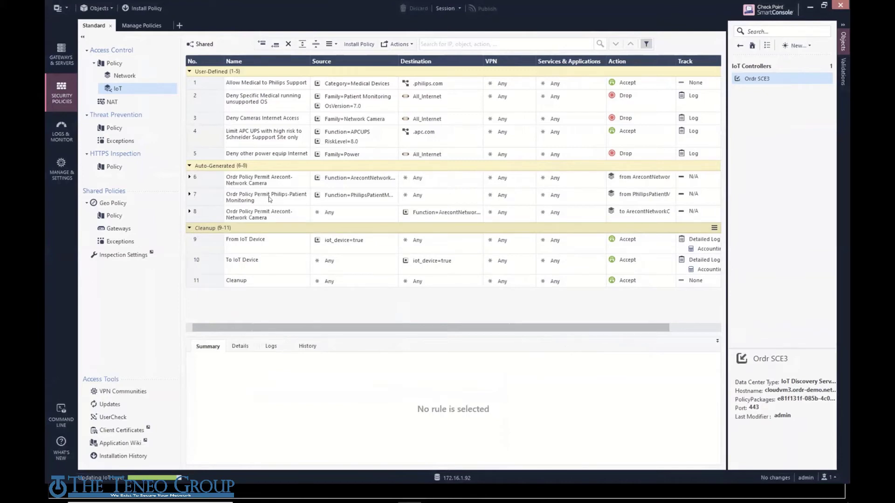
{"action": "left_click", "coordinate": [188, 197]}
{"action": "left_click", "coordinate": [189, 195]}
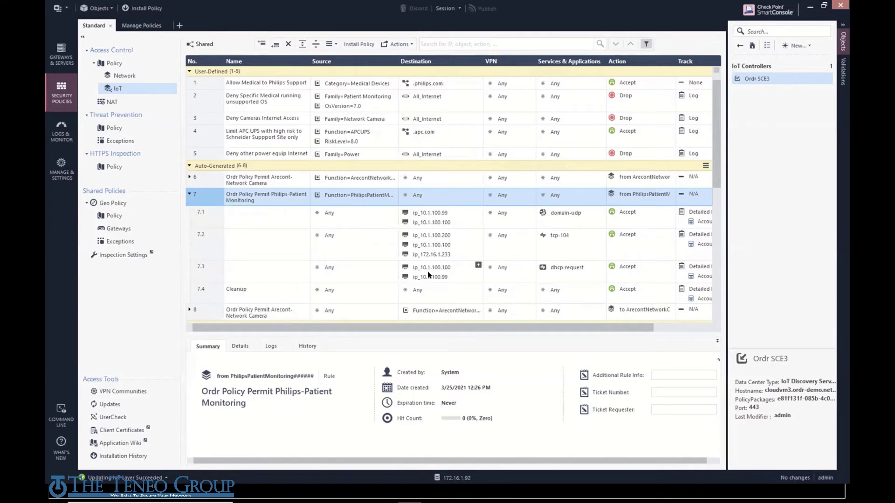
{"action": "mouse_move", "coordinate": [426, 271]}
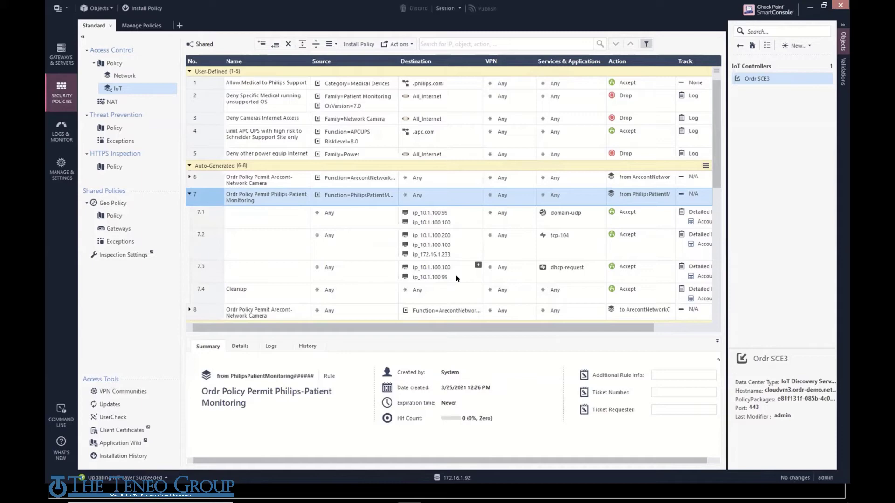
Collapse the Philips-Patient Monitoring rule and open Data Center Objects from the object categories.
{"action": "left_click", "coordinate": [188, 194]}
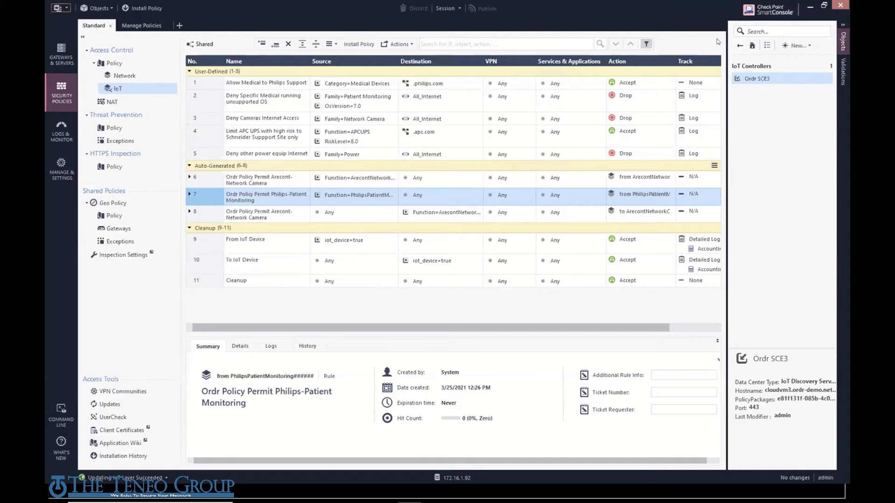
{"action": "left_click", "coordinate": [740, 45]}
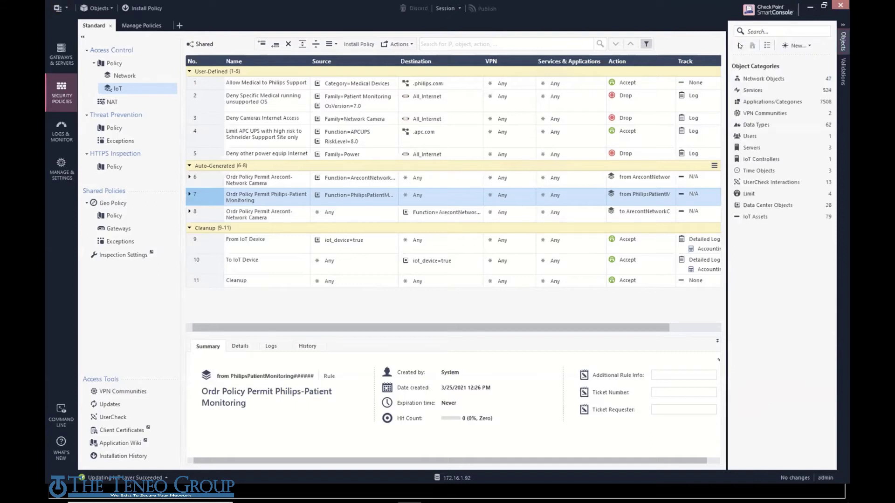
{"action": "left_click", "coordinate": [748, 205]}
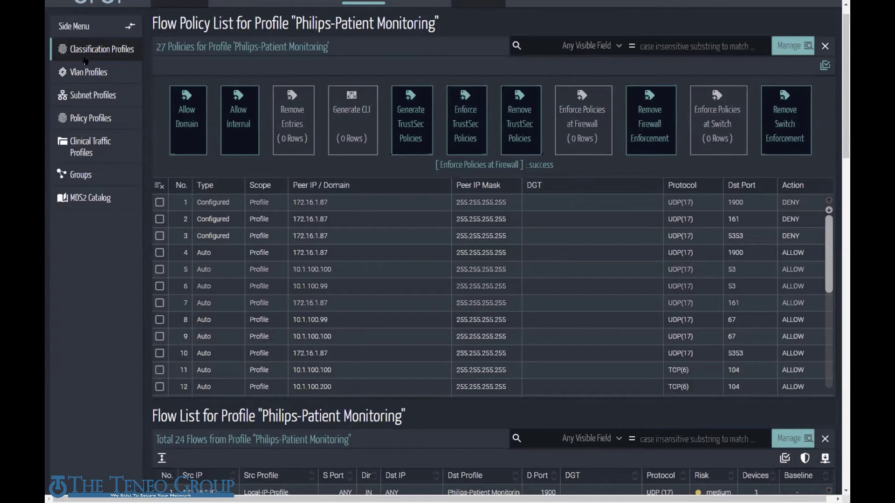
Switch back to Ordr and review the Device Inventory dashboard.
{"action": "scroll", "coordinate": [87, 84], "scroll_direction": "up", "scroll_amount": 1}
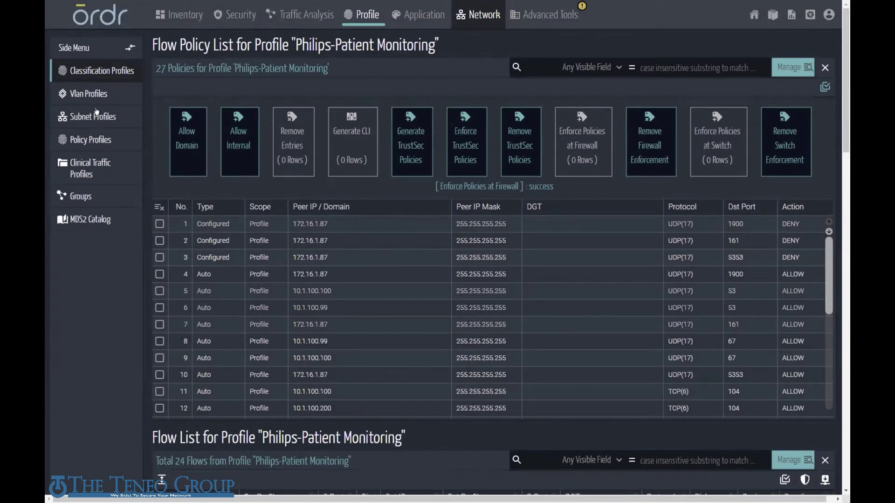
{"action": "left_click", "coordinate": [172, 17]}
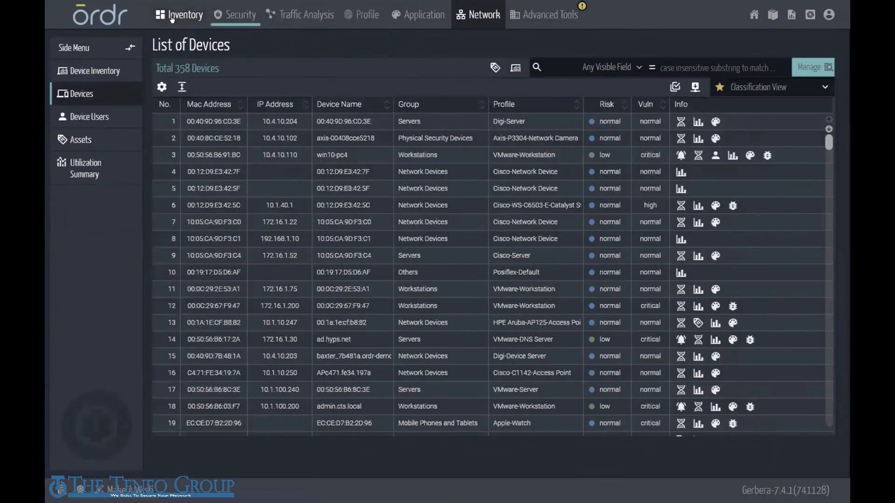
{"action": "left_click", "coordinate": [101, 74]}
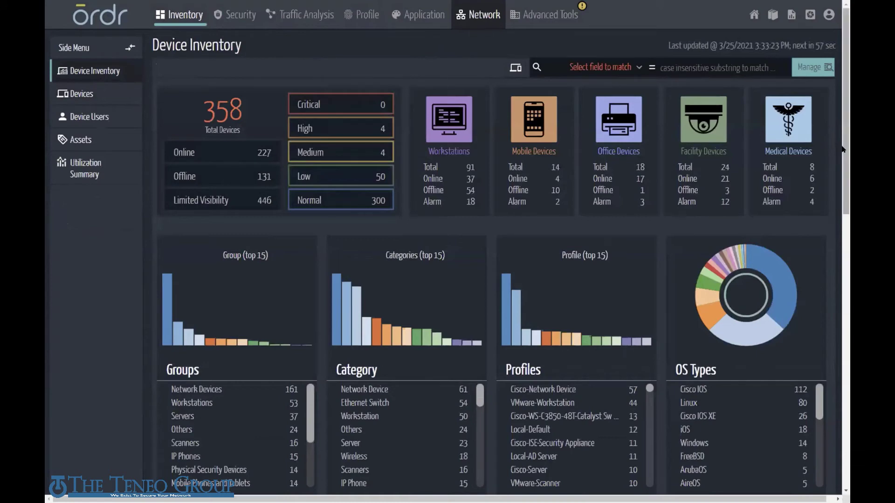
{"action": "left_click_drag", "start_coordinate": [842, 149], "coordinate": [840, 152]}
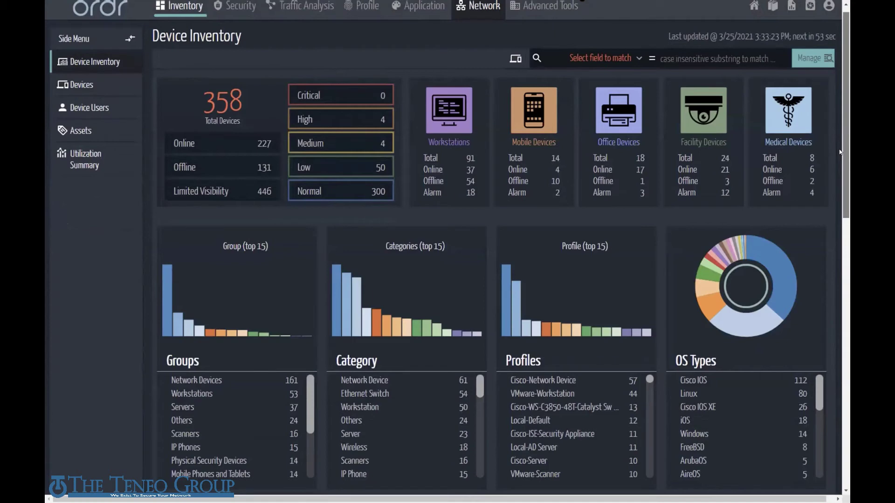
{"action": "scroll", "coordinate": [840, 139], "scroll_direction": "up", "scroll_amount": 1}
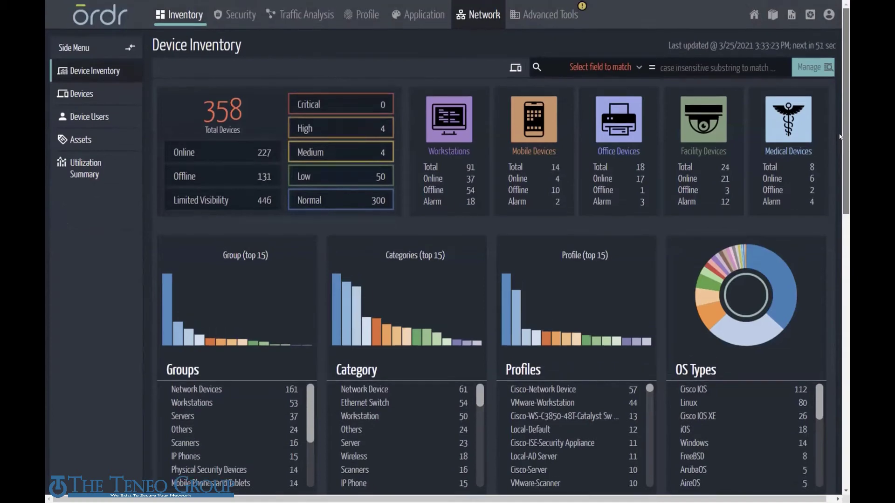
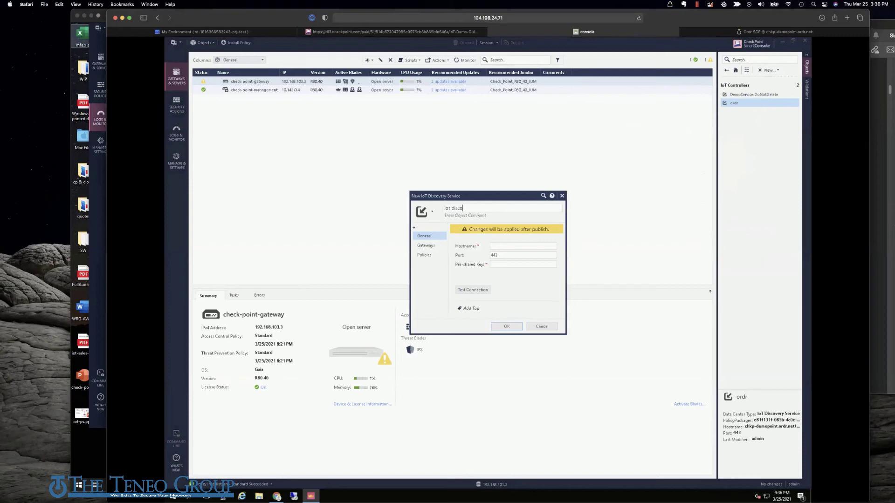
In SmartConsole, review the General, Gateways and Policies settings of the new IoT Discovery Service "iot discover" and cancel its creation.
{"action": "left_click", "coordinate": [493, 245]}
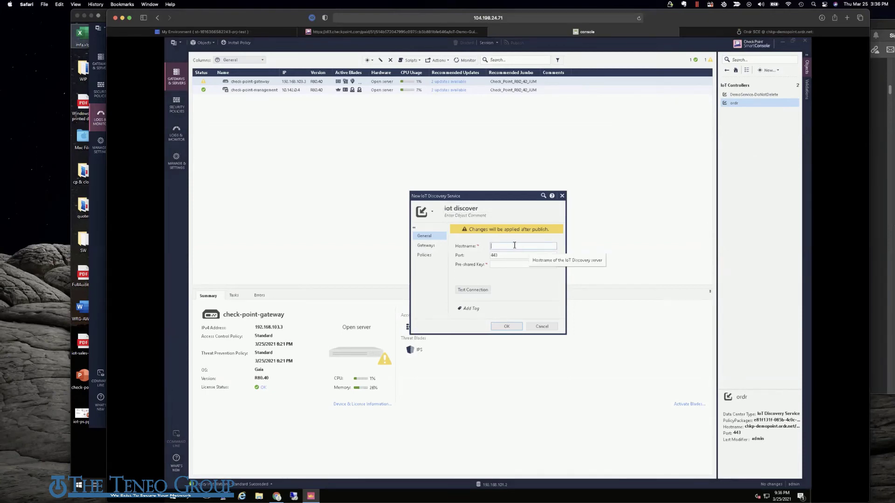
{"action": "left_click", "coordinate": [502, 265]}
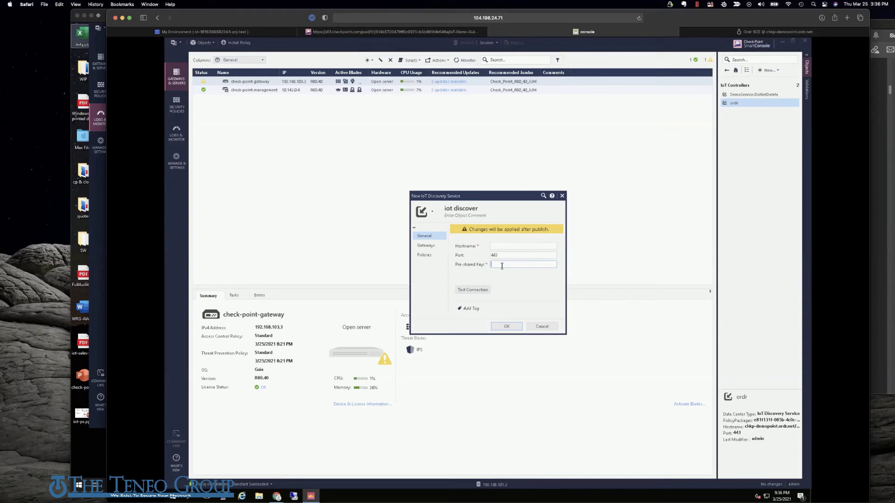
{"action": "left_click", "coordinate": [433, 246]}
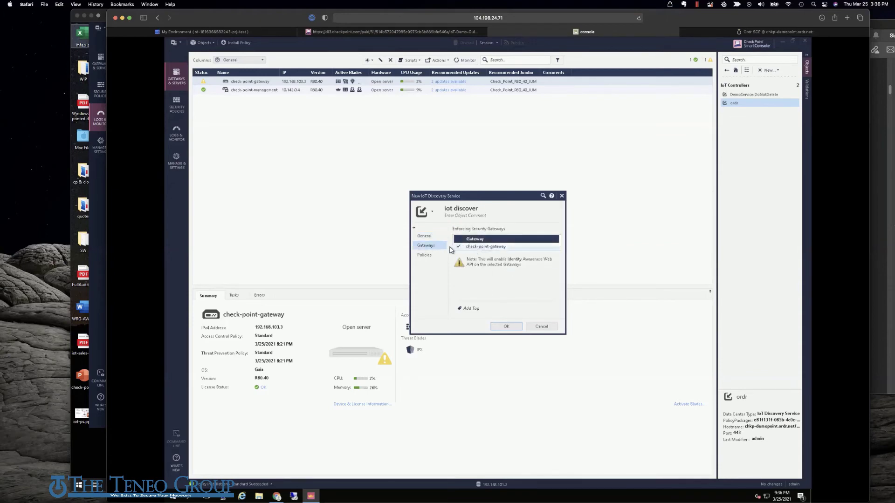
{"action": "left_click", "coordinate": [423, 255]}
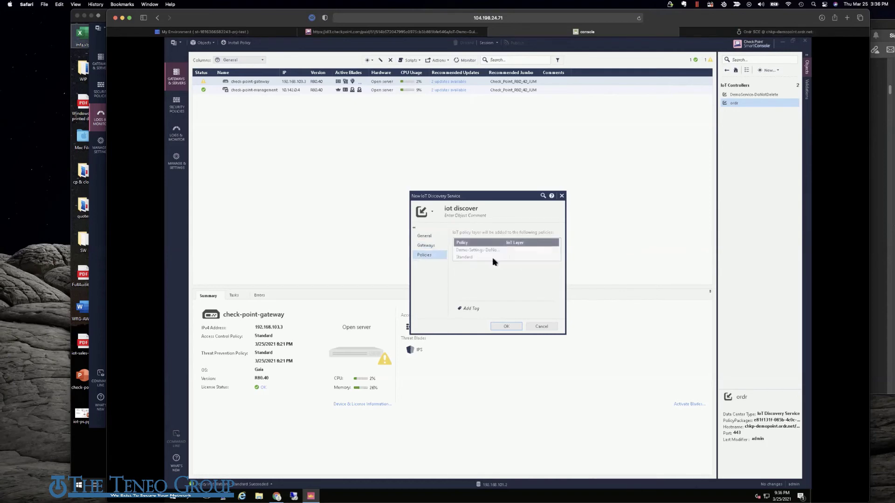
{"action": "left_click", "coordinate": [540, 327]}
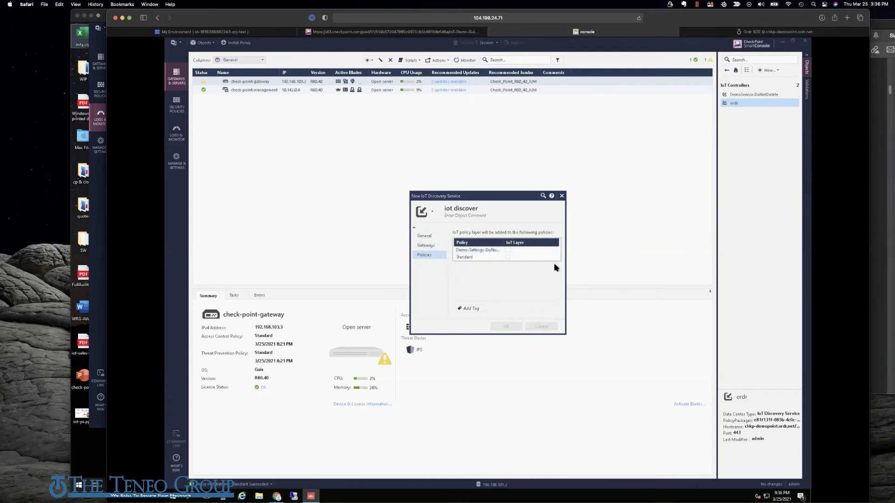
{"action": "left_click", "coordinate": [514, 287]}
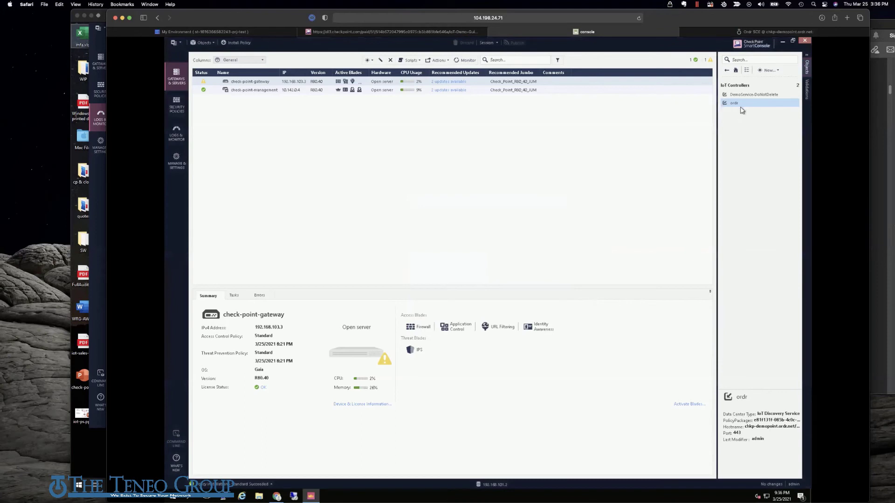
View the details of the existing ordr IoT controller.
{"action": "right_click", "coordinate": [729, 104]}
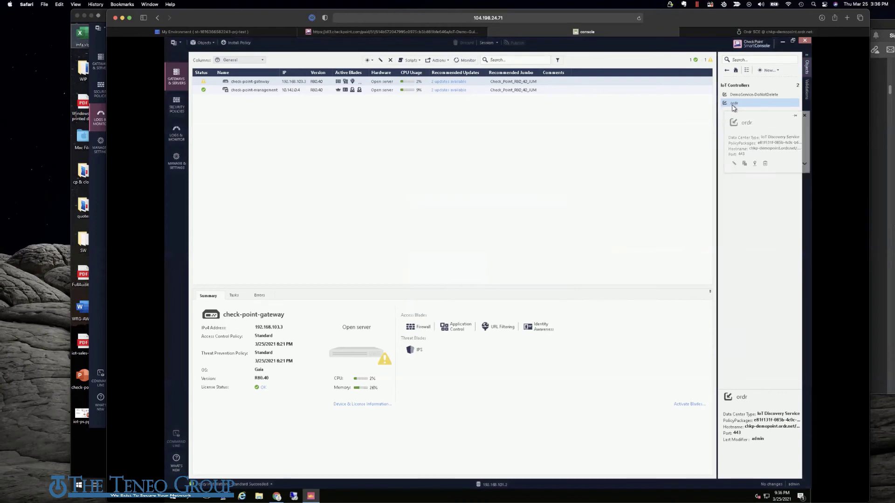
{"action": "left_click", "coordinate": [749, 164]}
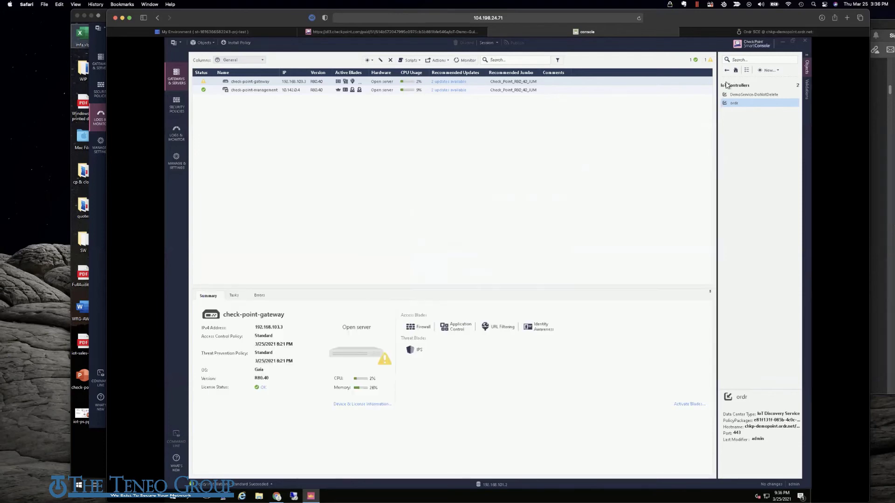
{"action": "left_click", "coordinate": [716, 115]}
Return to the object categories and show the IoT layer of the Standard access control policy.
{"action": "left_click", "coordinate": [726, 70]}
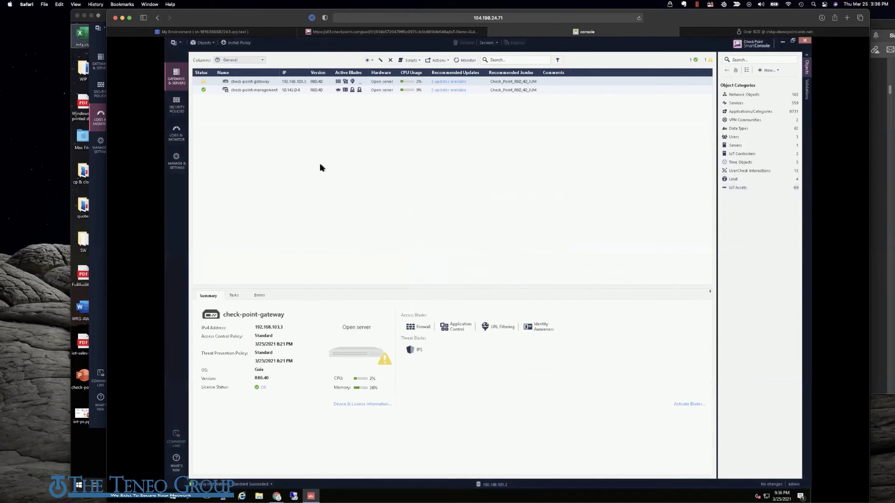
{"action": "left_click", "coordinate": [177, 103]}
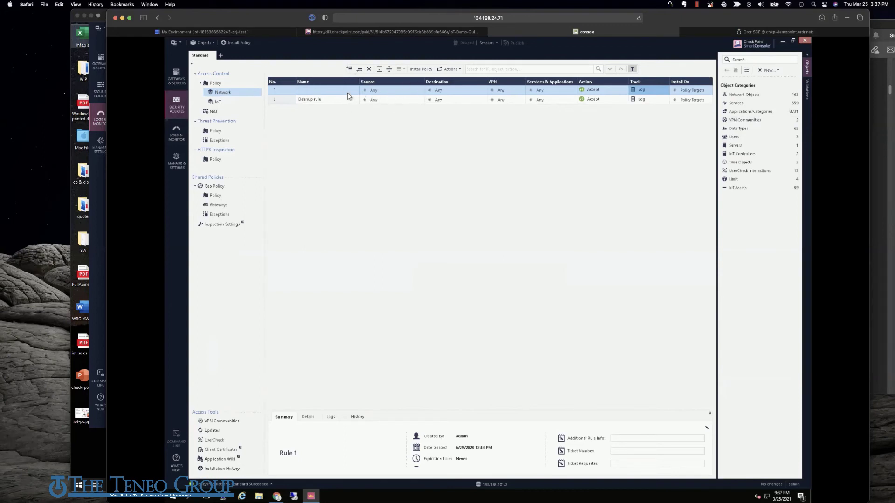
{"action": "left_click", "coordinate": [217, 101]}
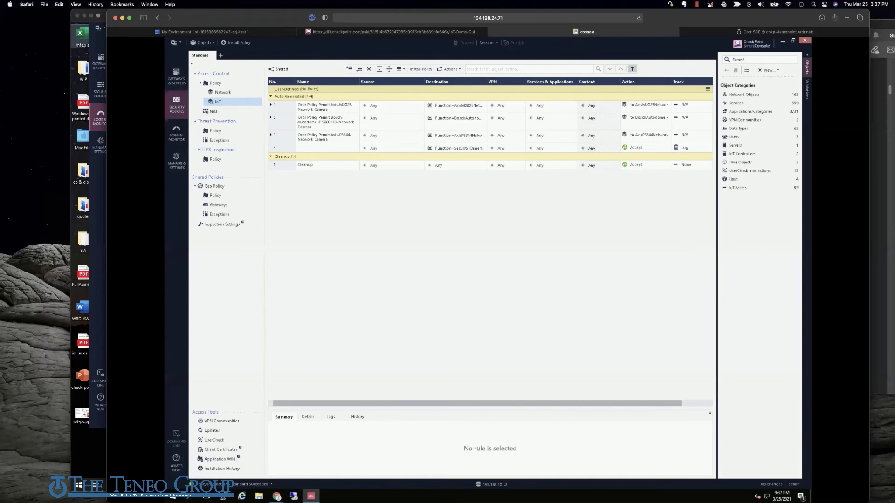
Switch to the SmartConsole session in the Windows 10 virtual machine and show the Application layer of the Standard access control policy.
{"action": "key", "text": "super+Tab"}
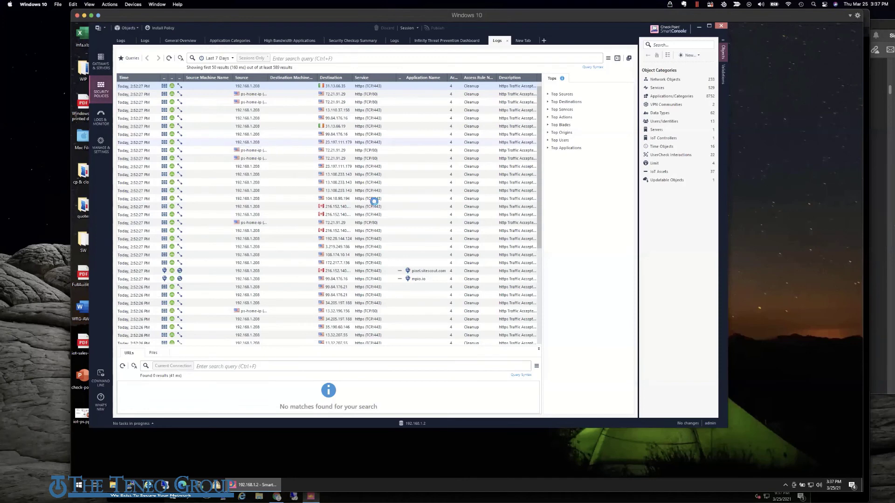
{"action": "left_click", "coordinate": [101, 88]}
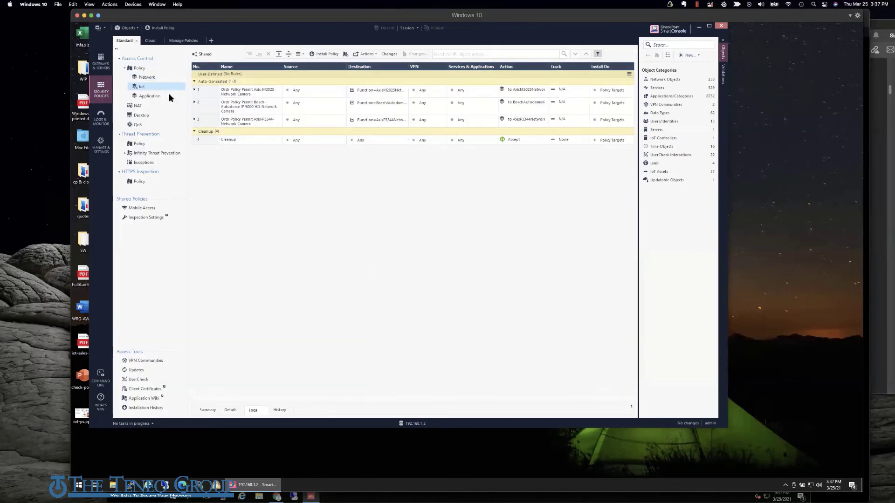
{"action": "left_click", "coordinate": [156, 97]}
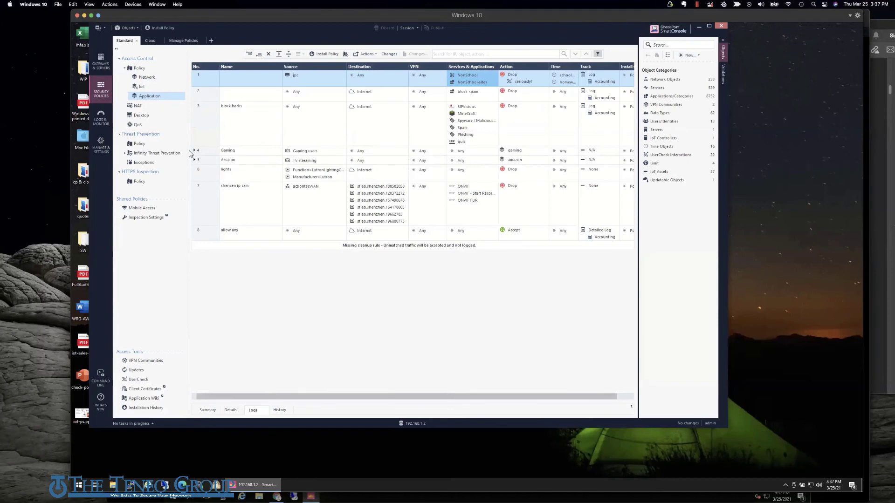
Expand the Gaming and Amazon rules and examine their source objects, along with the sources of the lights rule.
{"action": "left_click", "coordinate": [291, 152]}
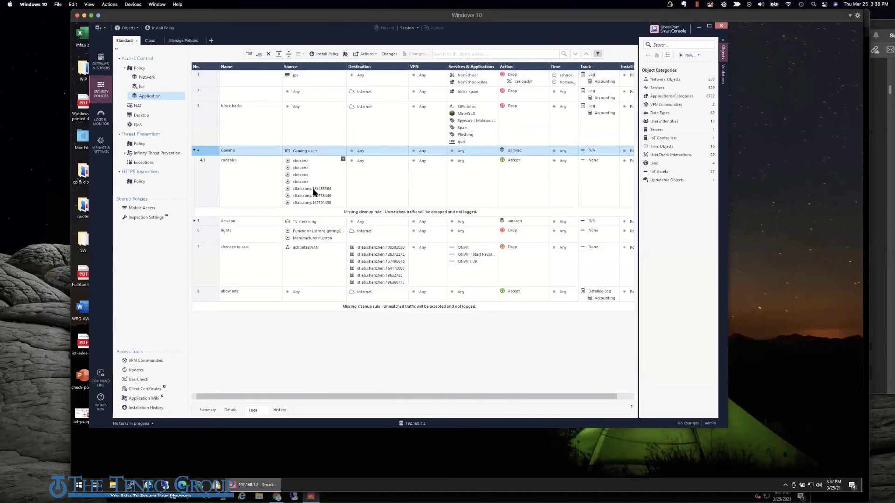
{"action": "mouse_move", "coordinate": [311, 190]}
{"action": "left_click", "coordinate": [210, 222]}
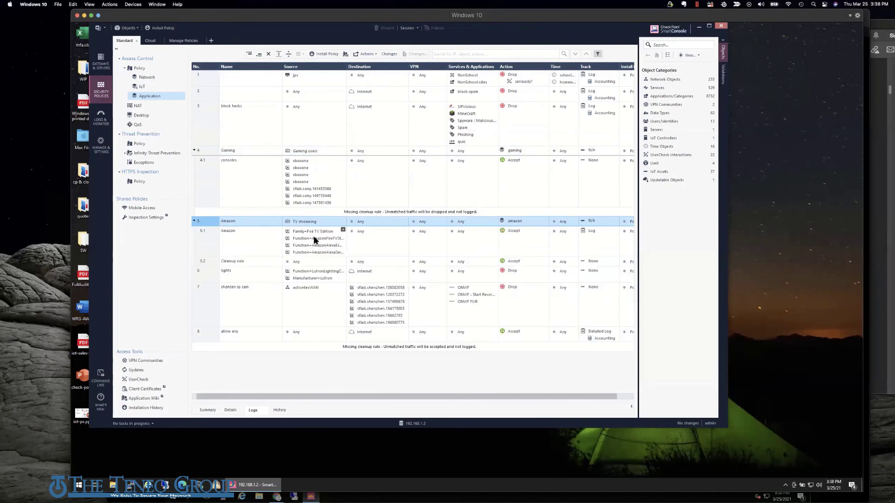
{"action": "mouse_move", "coordinate": [318, 235]}
{"action": "left_click", "coordinate": [319, 276]}
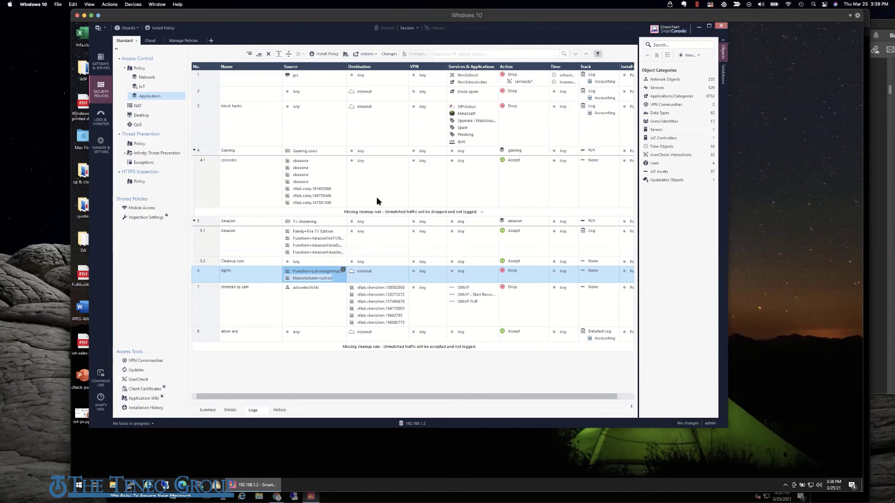
Review the IPS blade logs for the last 7 days and the Application Categories and High Bandwidth Applications views.
{"action": "left_click", "coordinate": [100, 116]}
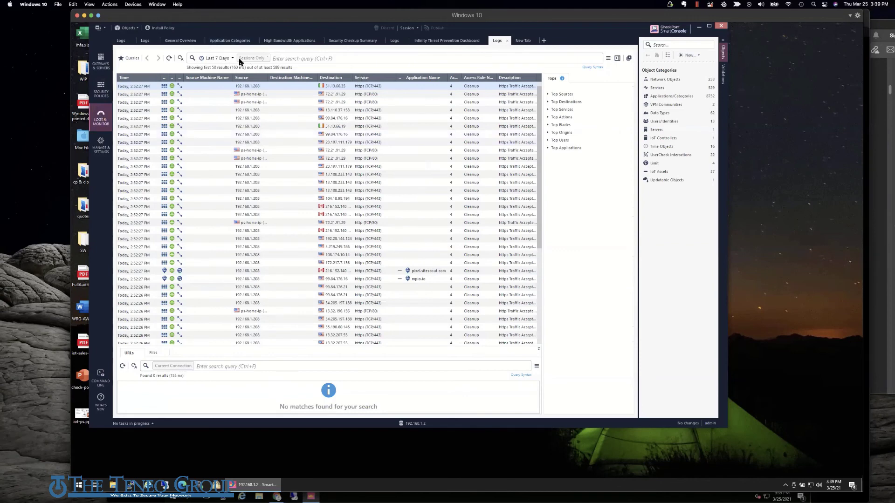
{"action": "left_click", "coordinate": [126, 42]}
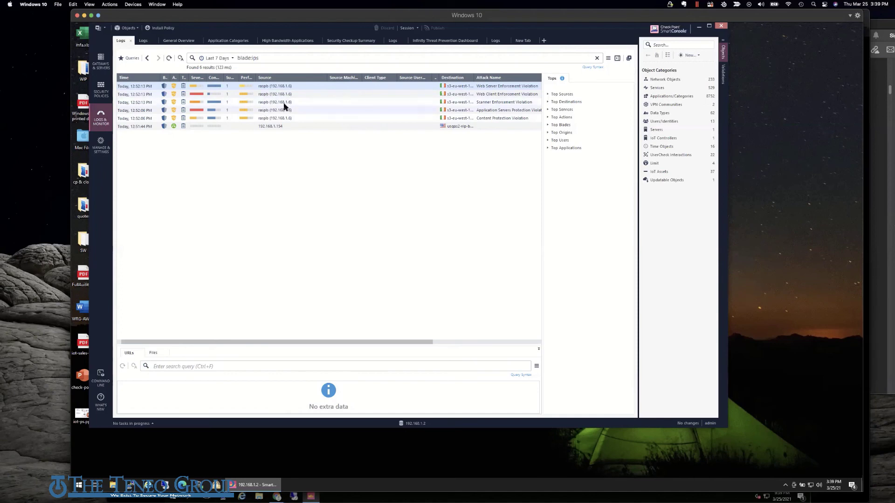
{"action": "left_click", "coordinate": [169, 41]}
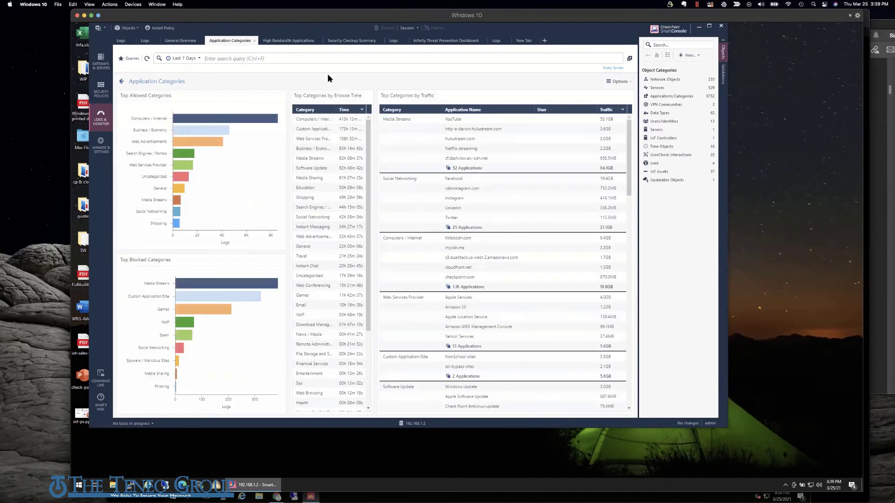
{"action": "left_click", "coordinate": [300, 41]}
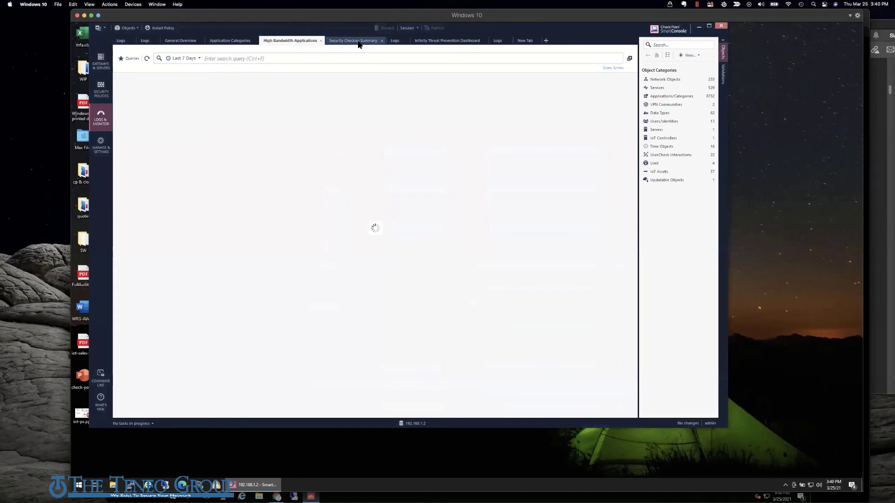
Review the Security Checkup Summary and the attacks timeline on the Infinity Threat Prevention Dashboard.
{"action": "left_click", "coordinate": [358, 43]}
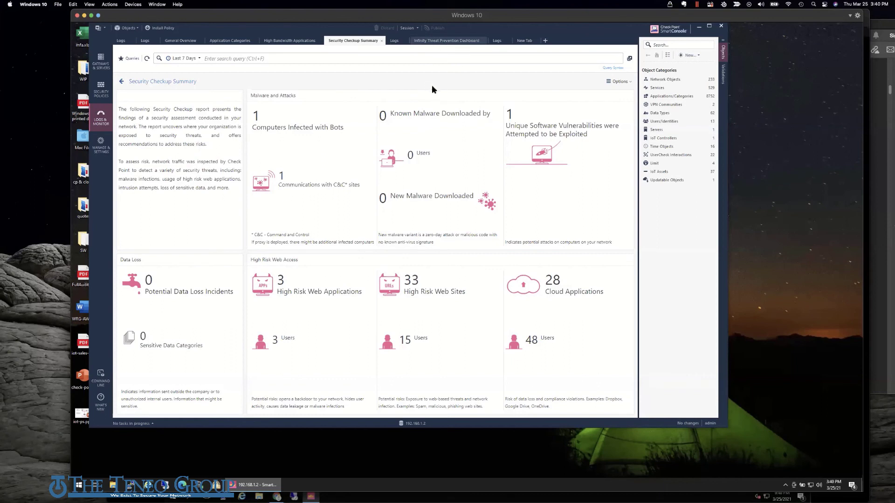
{"action": "left_click", "coordinate": [448, 41]}
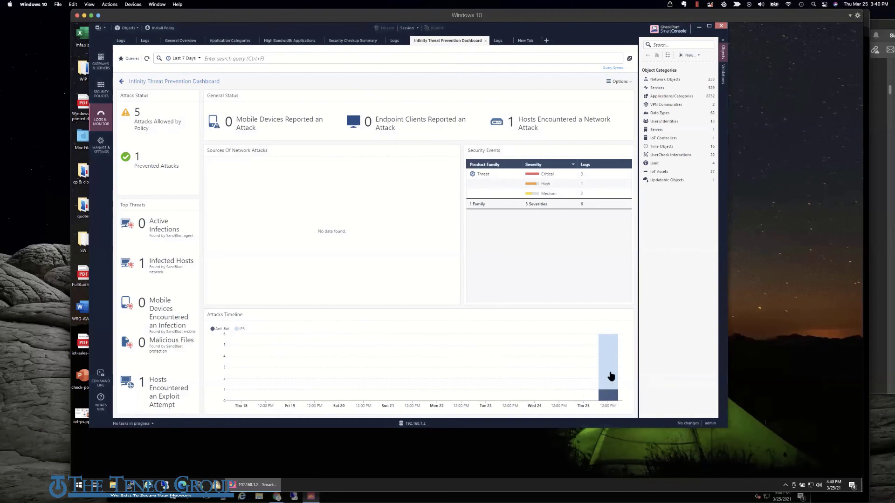
{"action": "mouse_move", "coordinate": [612, 370]}
Recheck the IPS and general traffic logs, and go to the gateways and servers overview.
{"action": "left_click", "coordinate": [125, 42]}
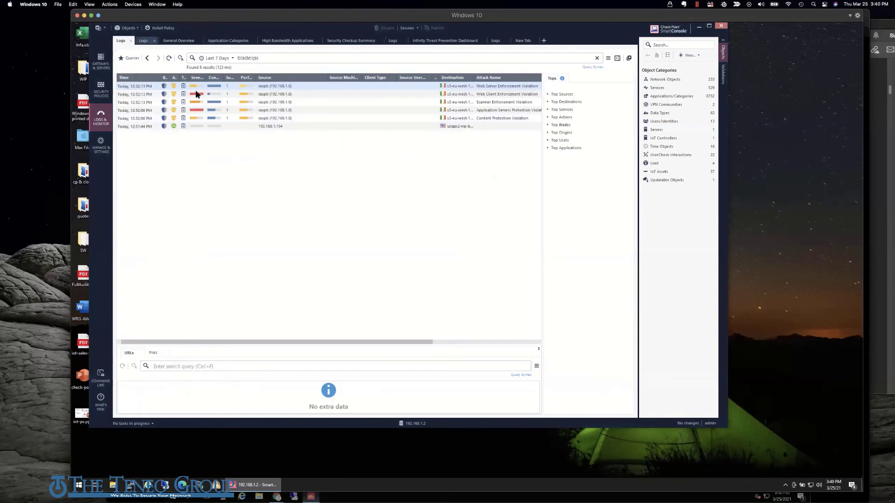
{"action": "left_click", "coordinate": [146, 41]}
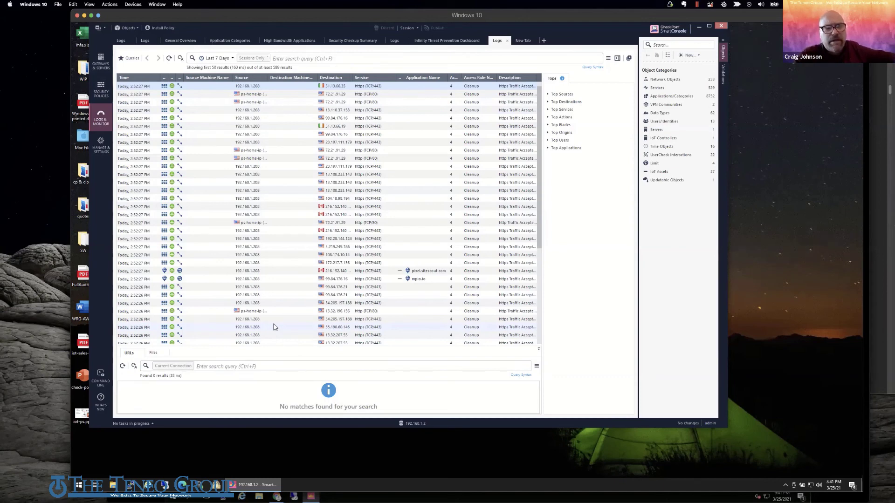
{"action": "left_click", "coordinate": [107, 59]}
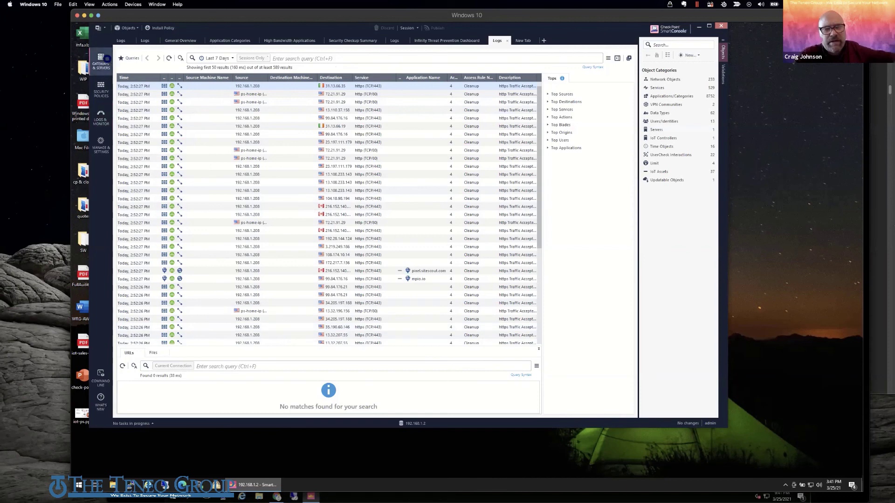